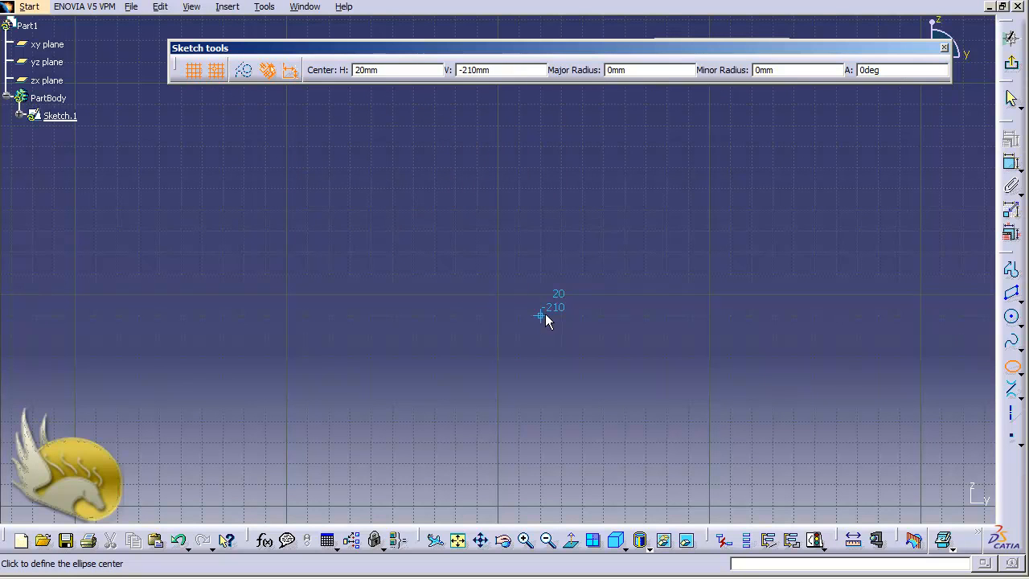
- Sketch a tilted ellipse centred at H 40 mm, V -190 mm, with about 104 mm major radius and 35 mm minor radius
{"action": "left_click", "coordinate": [582, 273]}
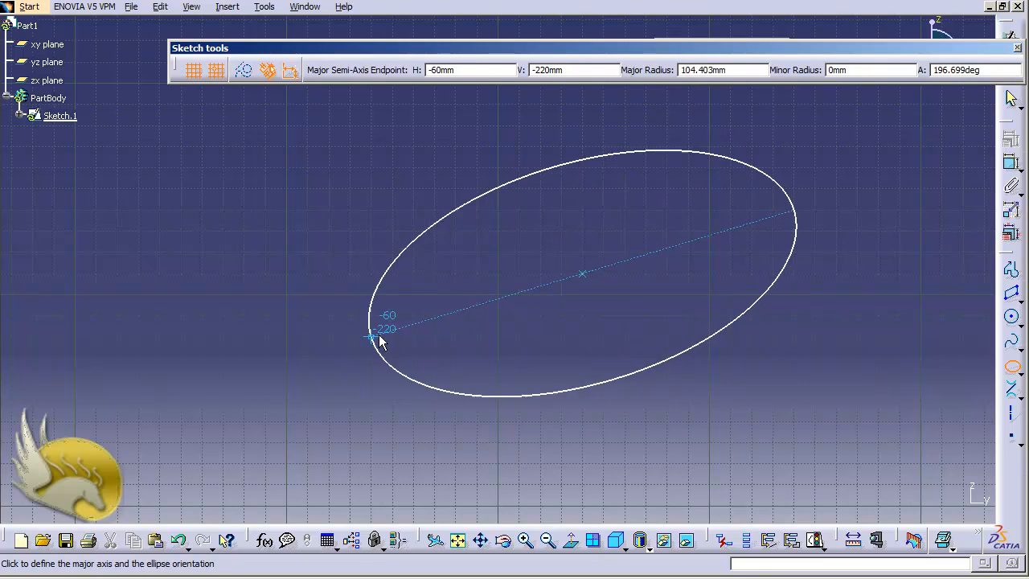
{"action": "left_click", "coordinate": [371, 336]}
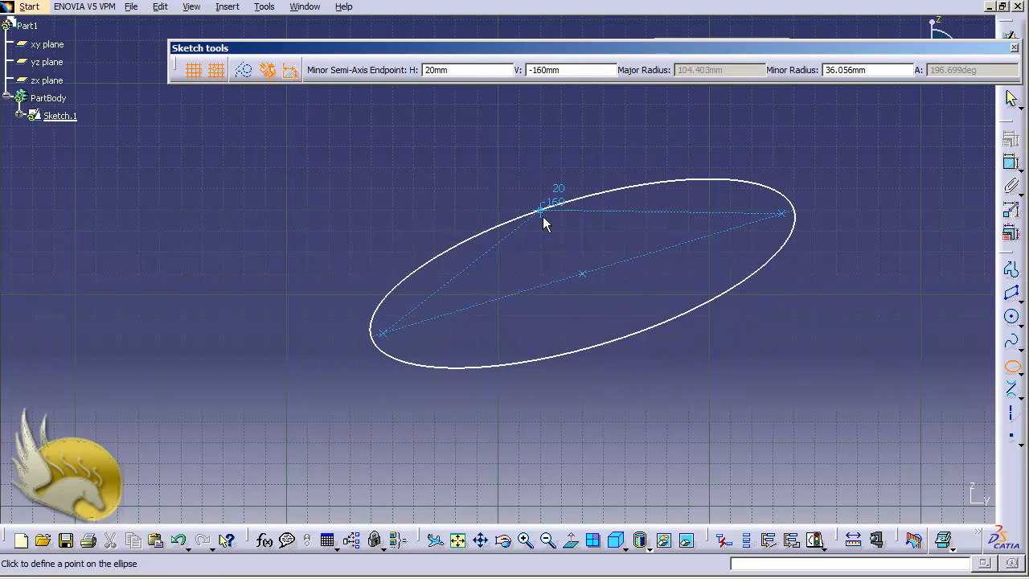
{"action": "left_click", "coordinate": [544, 213]}
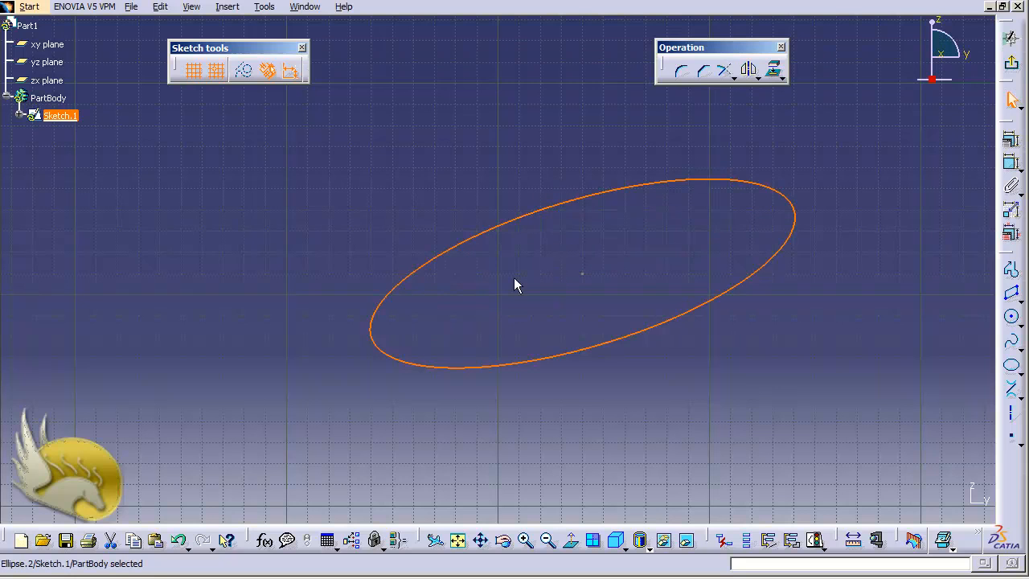
- Set the vertical coordinate of the ellipse's centre point to -100 mm
{"action": "left_click", "coordinate": [20, 115]}
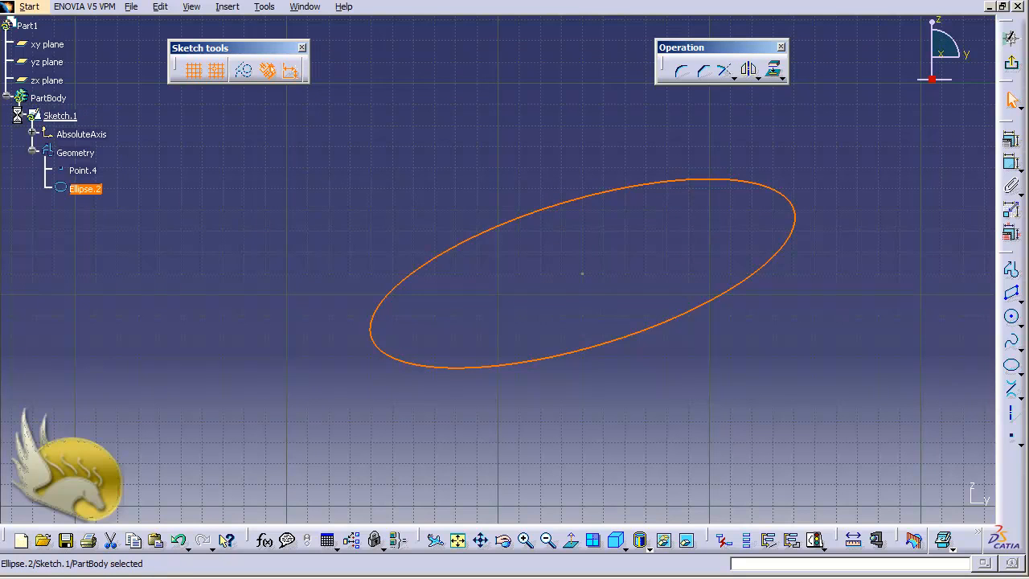
{"action": "double_click", "coordinate": [87, 192]}
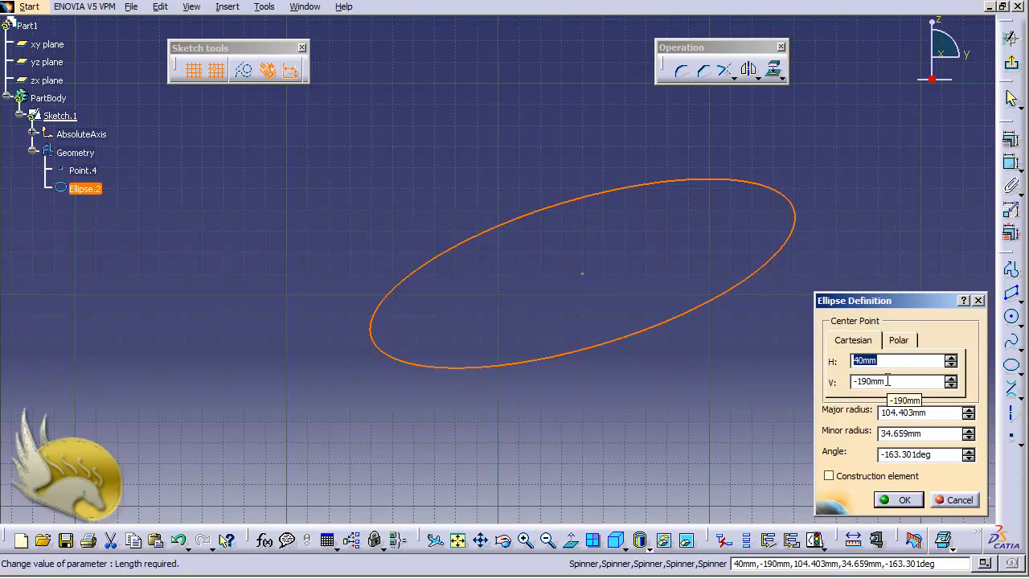
{"action": "left_click", "coordinate": [884, 381]}
{"action": "type", "text": "1"}
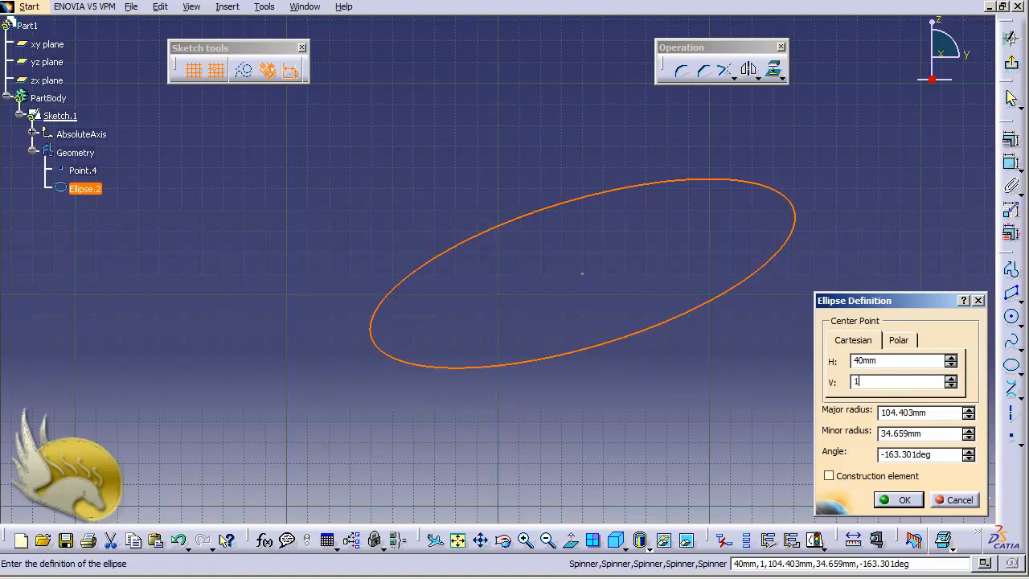
{"action": "type", "text": "00"}
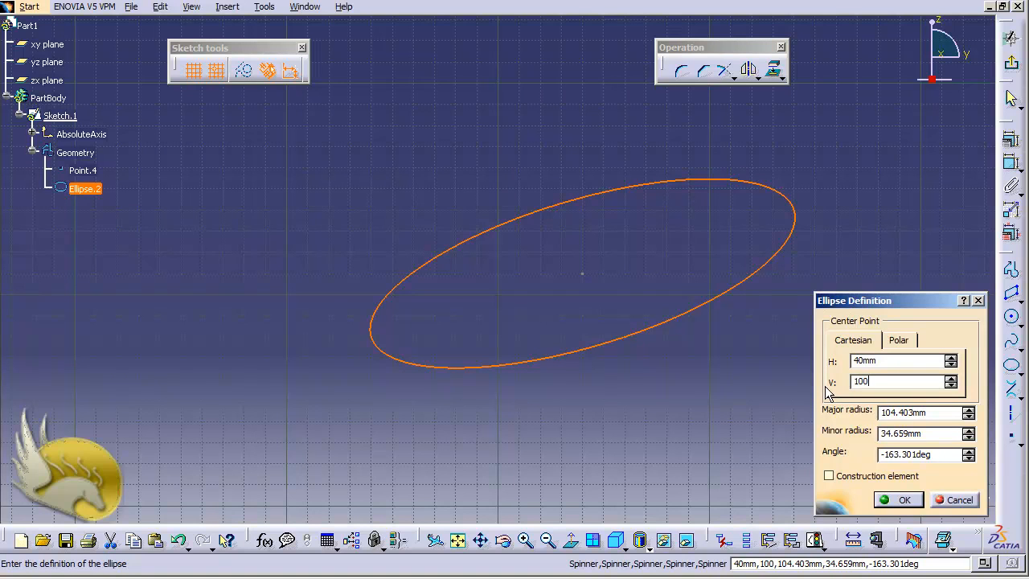
{"action": "key", "text": "BackSpace"}
{"action": "key", "text": "BackSpace"}
{"action": "key", "text": "BackSpace"}
{"action": "type", "text": "-"}
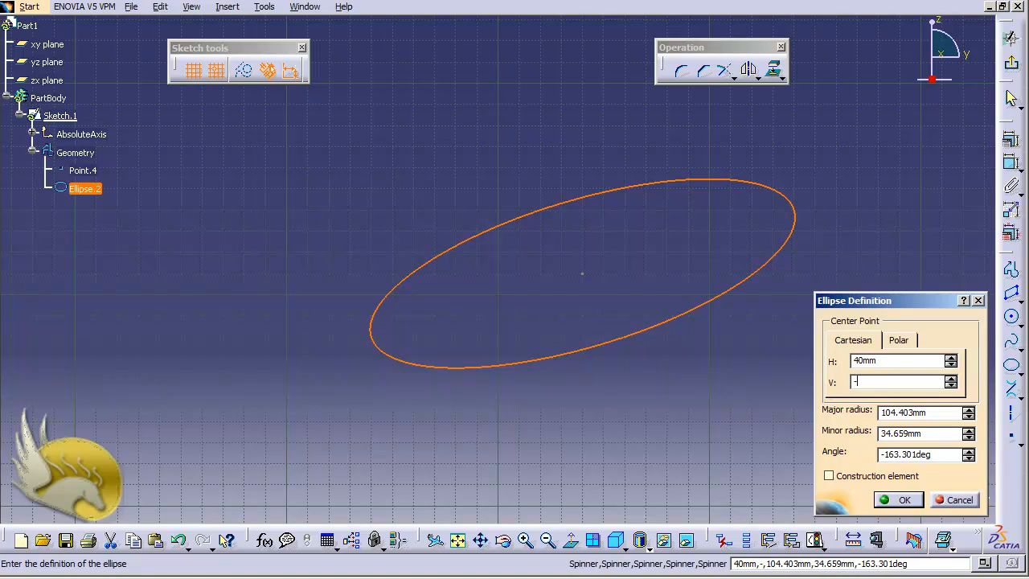
{"action": "type", "text": "100"}
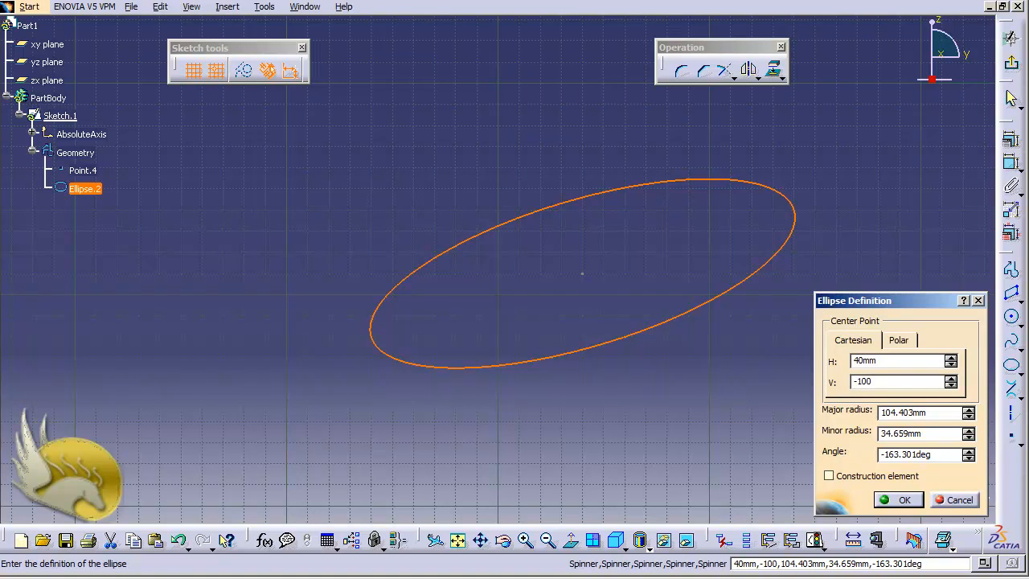
{"action": "left_click", "coordinate": [892, 499]}
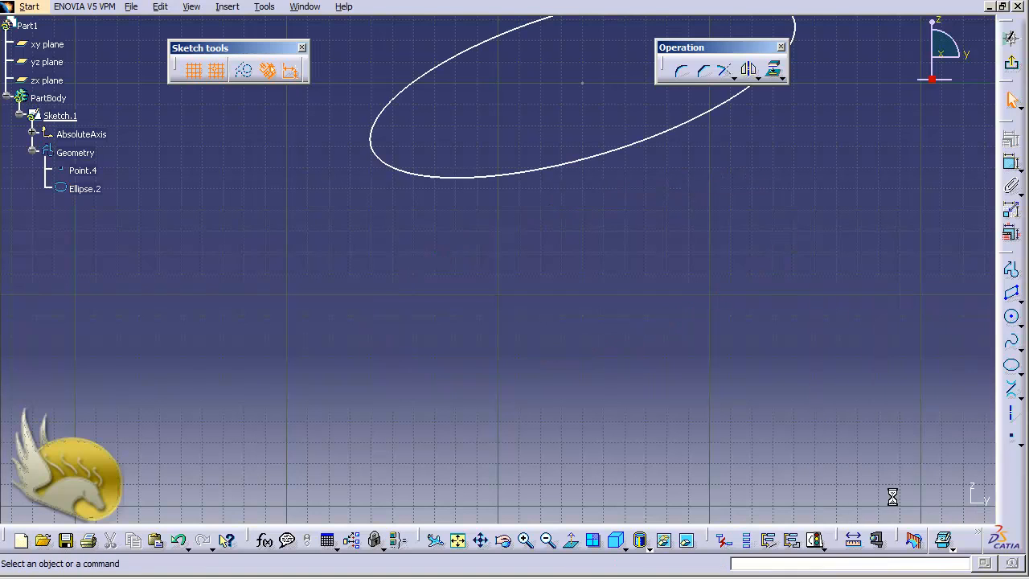
- Set the ellipse's minor radius to 50 mm in its definition
{"action": "double_click", "coordinate": [613, 154]}
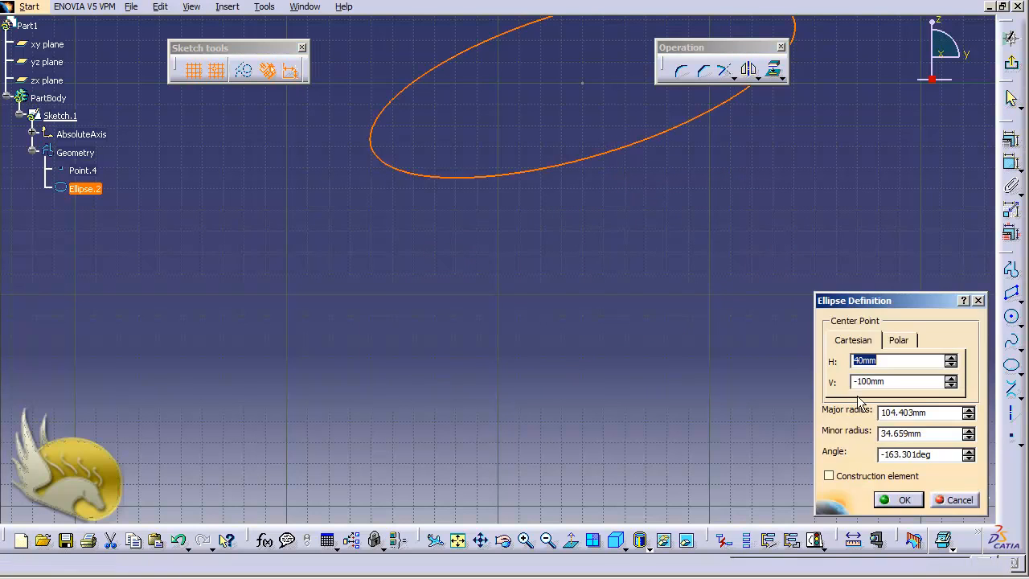
{"action": "left_click", "coordinate": [938, 437]}
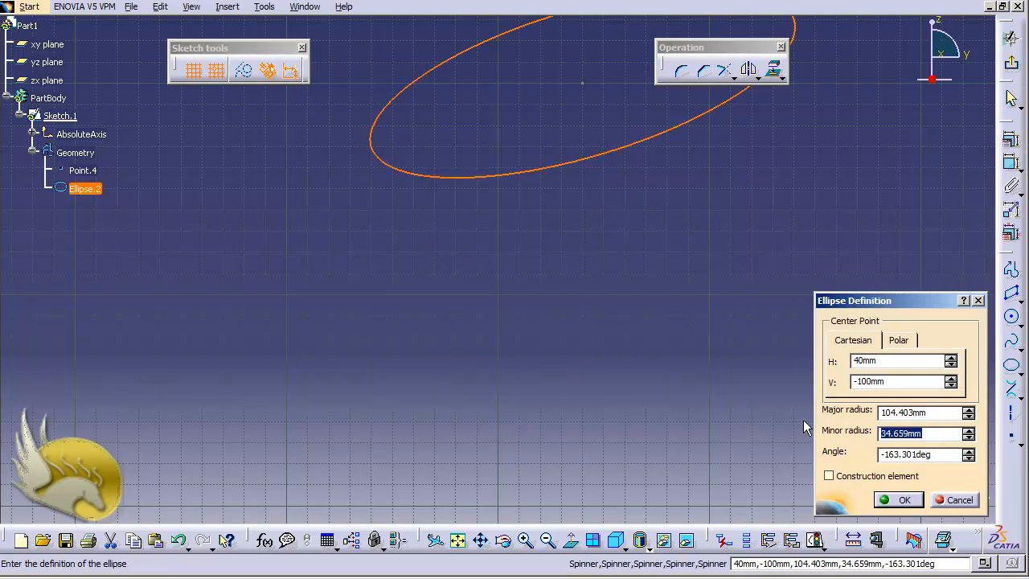
{"action": "type", "text": "50"}
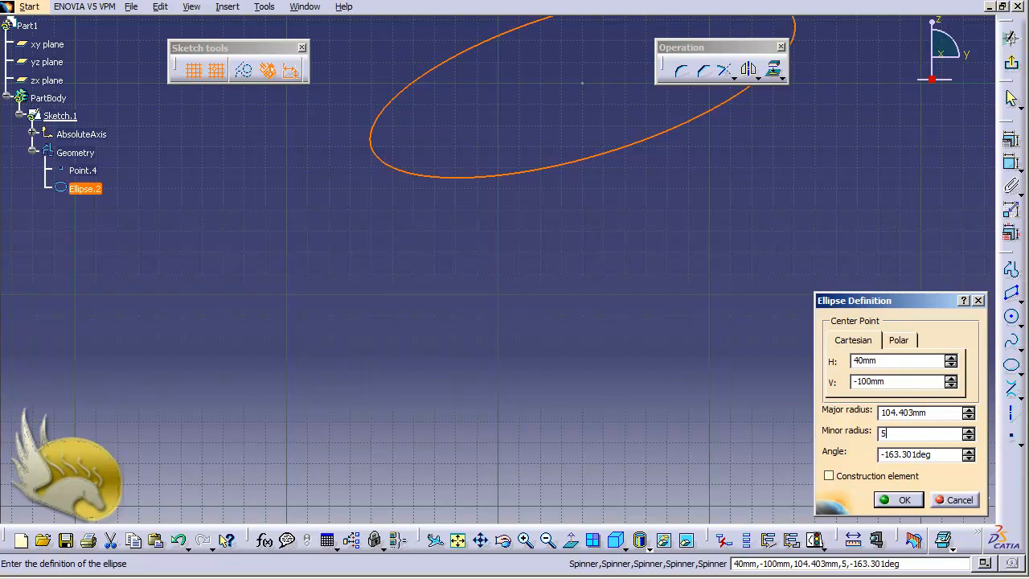
{"action": "left_click", "coordinate": [896, 500]}
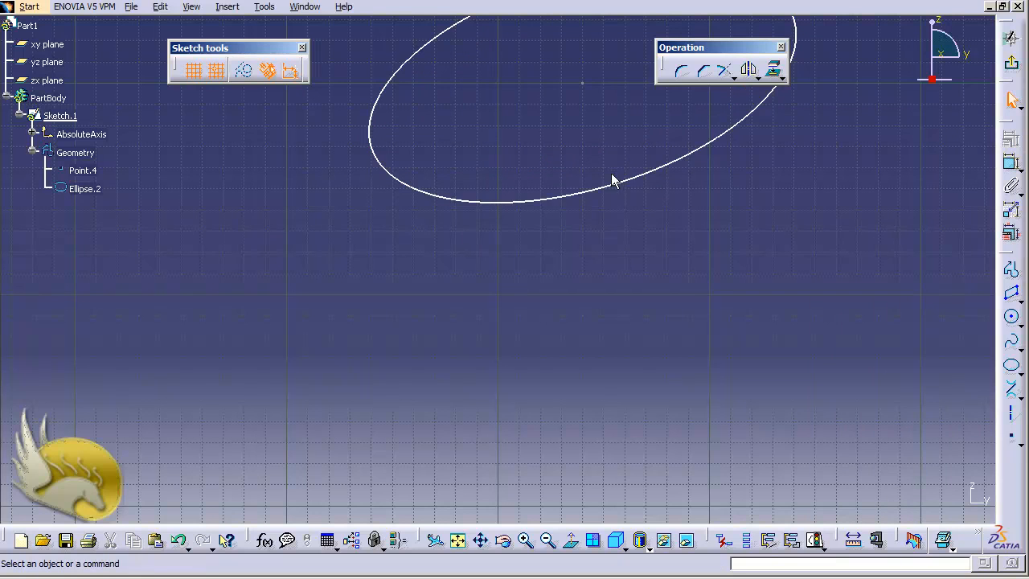
{"action": "double_click", "coordinate": [613, 180]}
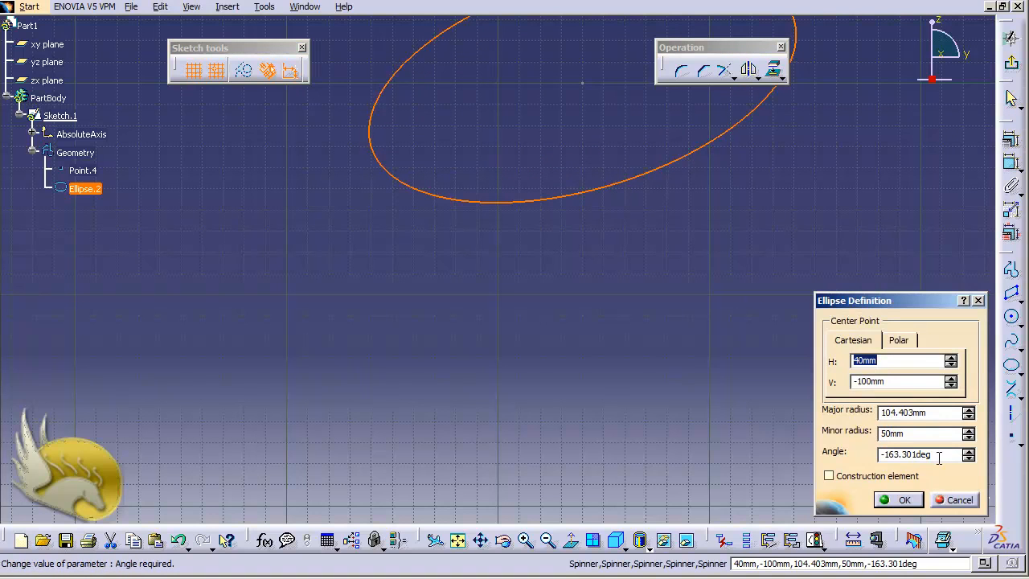
{"action": "left_click_drag", "start_coordinate": [940, 458], "coordinate": [836, 457]}
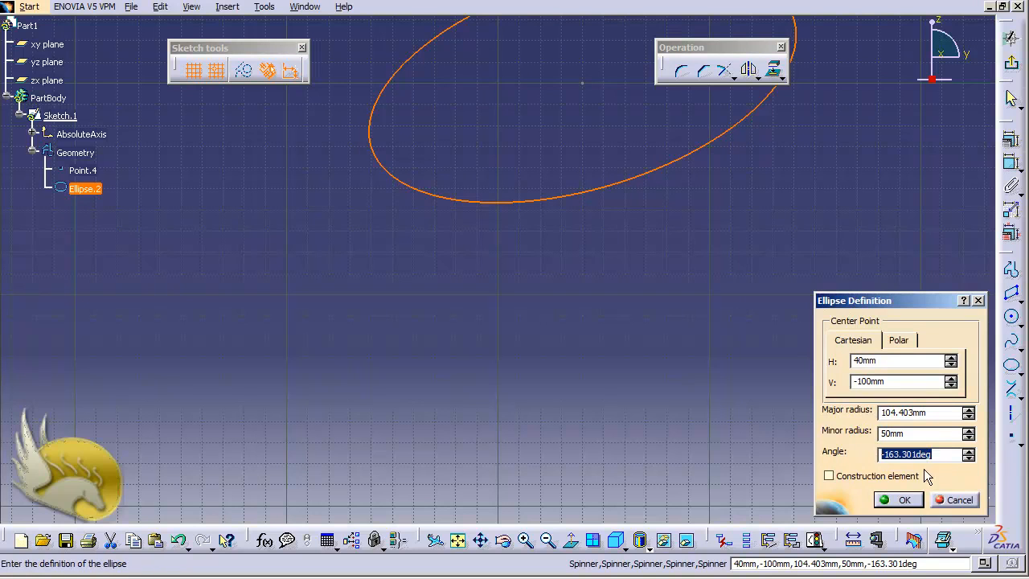
{"action": "left_click", "coordinate": [955, 500]}
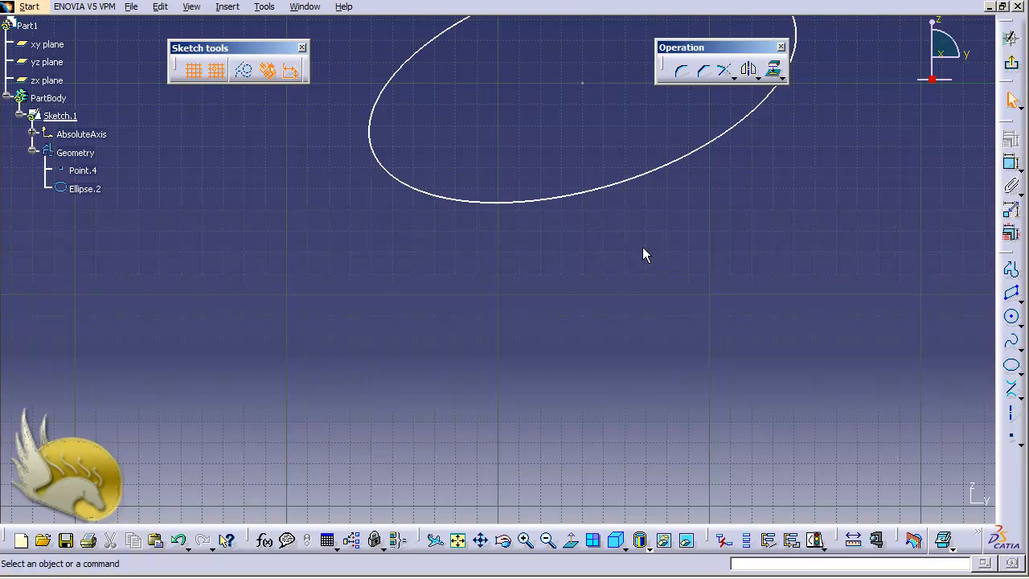
- Add a major-axis dimension to the ellipse and switch it from diameter to radius
{"action": "scroll", "coordinate": [643, 248], "scroll_direction": "down", "scroll_amount": 1}
{"action": "scroll", "coordinate": [642, 248], "scroll_direction": "up", "scroll_amount": 3}
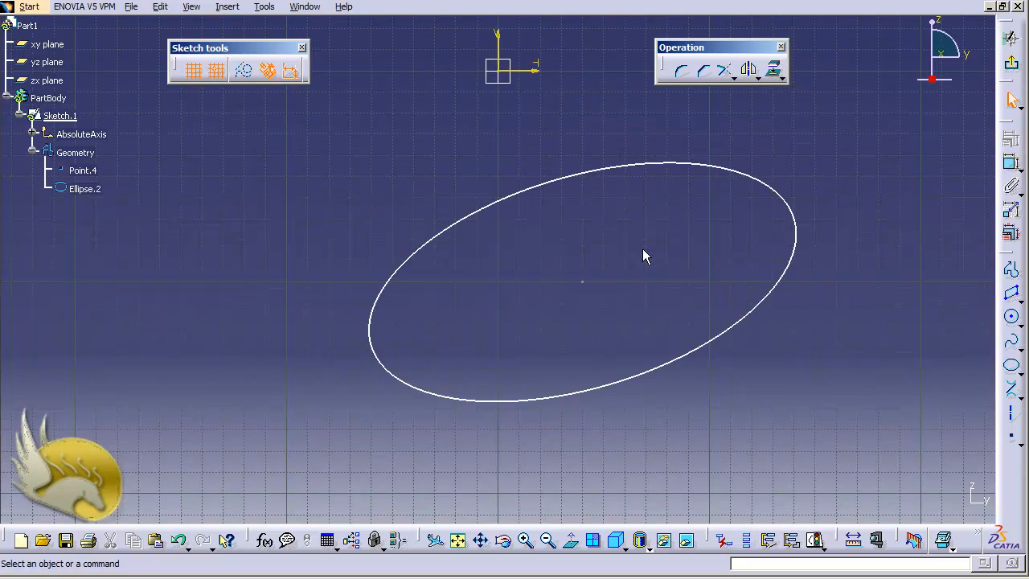
{"action": "left_click", "coordinate": [1010, 163]}
{"action": "left_click", "coordinate": [796, 215]}
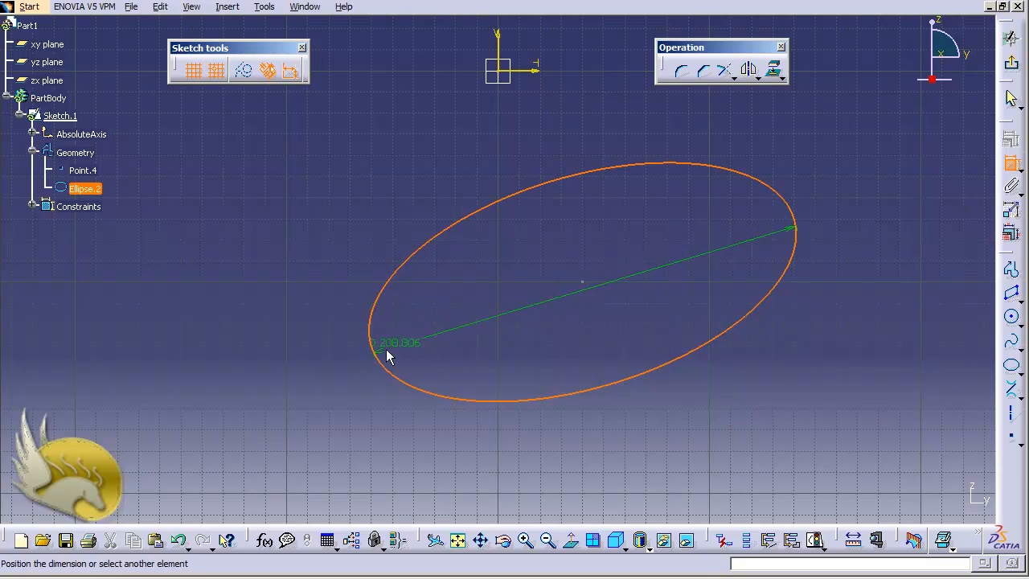
{"action": "left_click", "coordinate": [324, 364]}
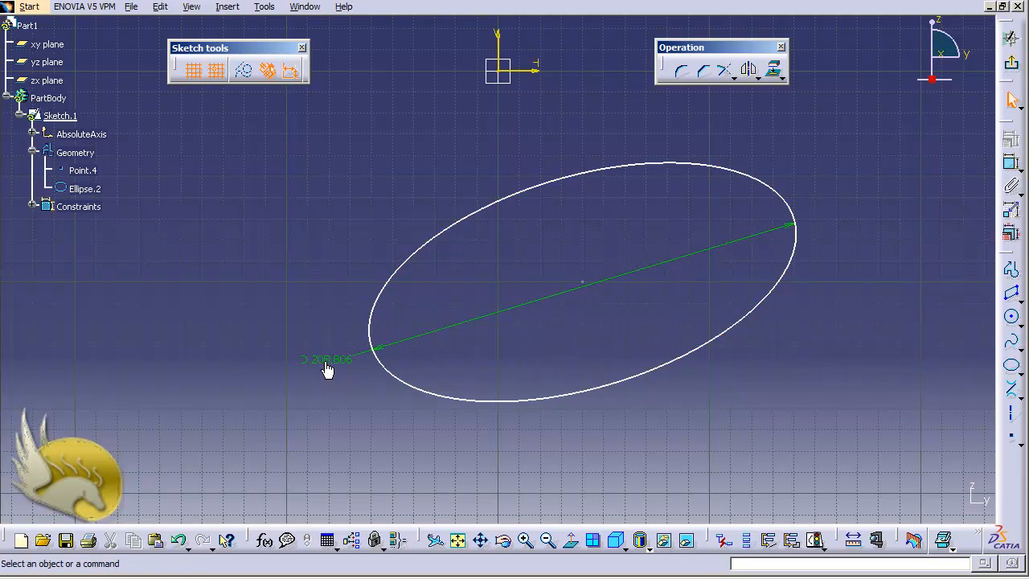
{"action": "double_click", "coordinate": [326, 364]}
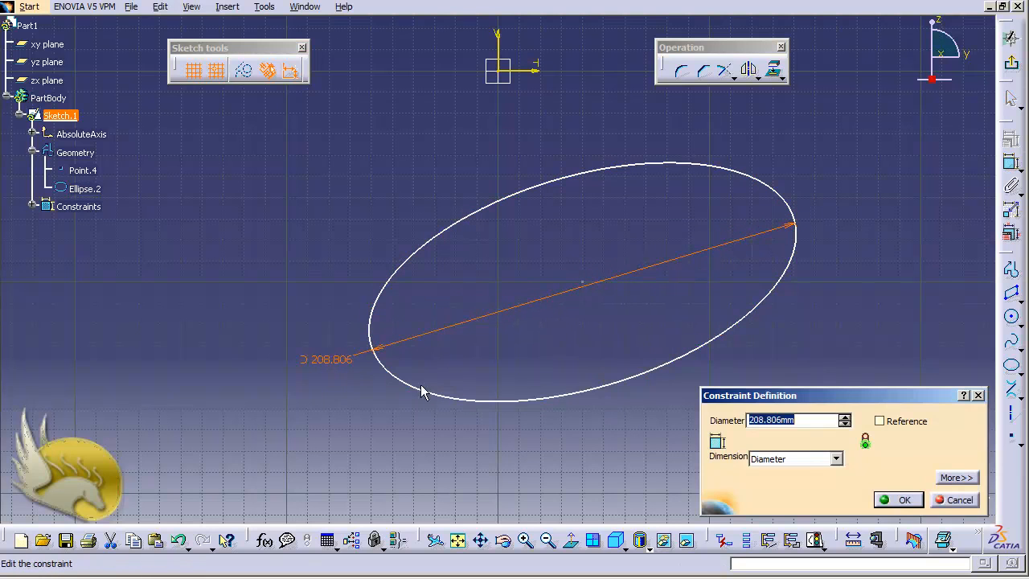
{"action": "left_click", "coordinate": [836, 459]}
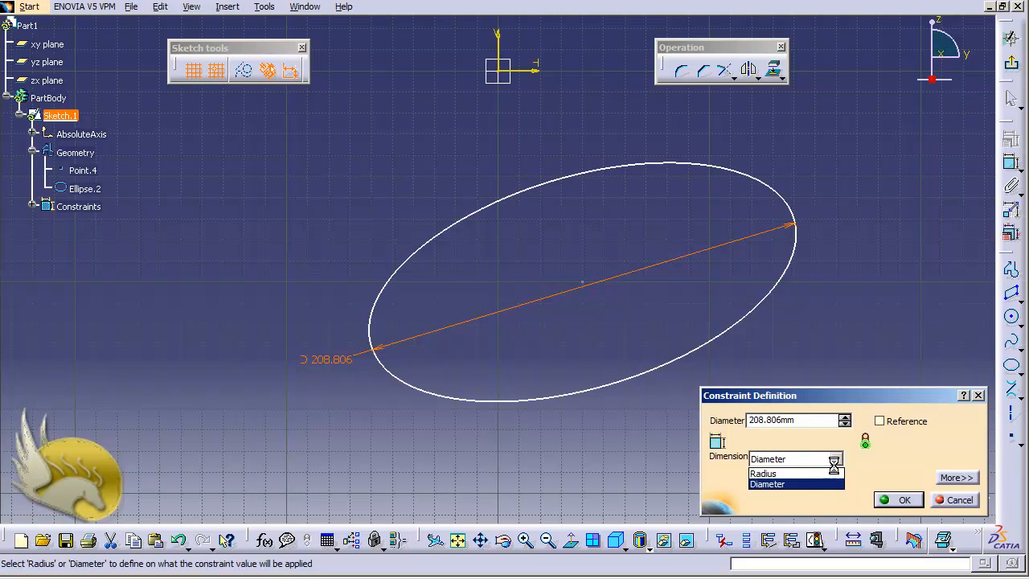
{"action": "left_click", "coordinate": [804, 474]}
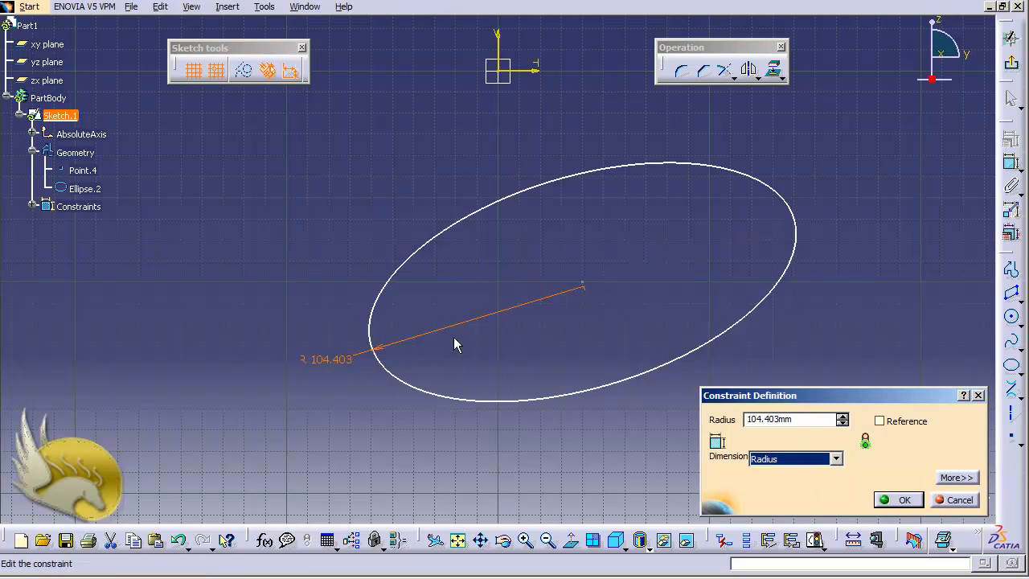
{"action": "left_click", "coordinate": [901, 496]}
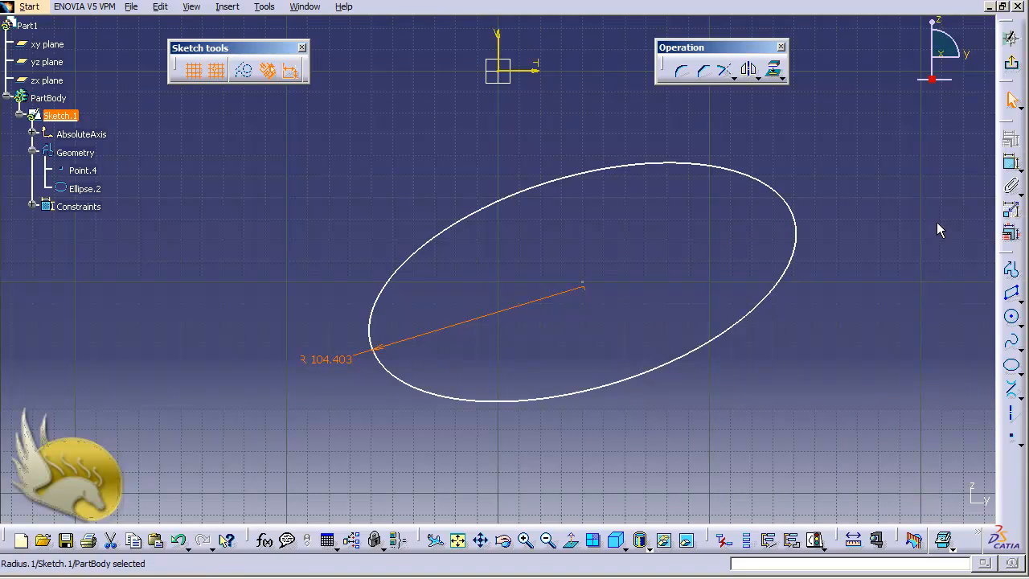
- Add a semiminor axis constraint to the ellipse
{"action": "left_click", "coordinate": [776, 191]}
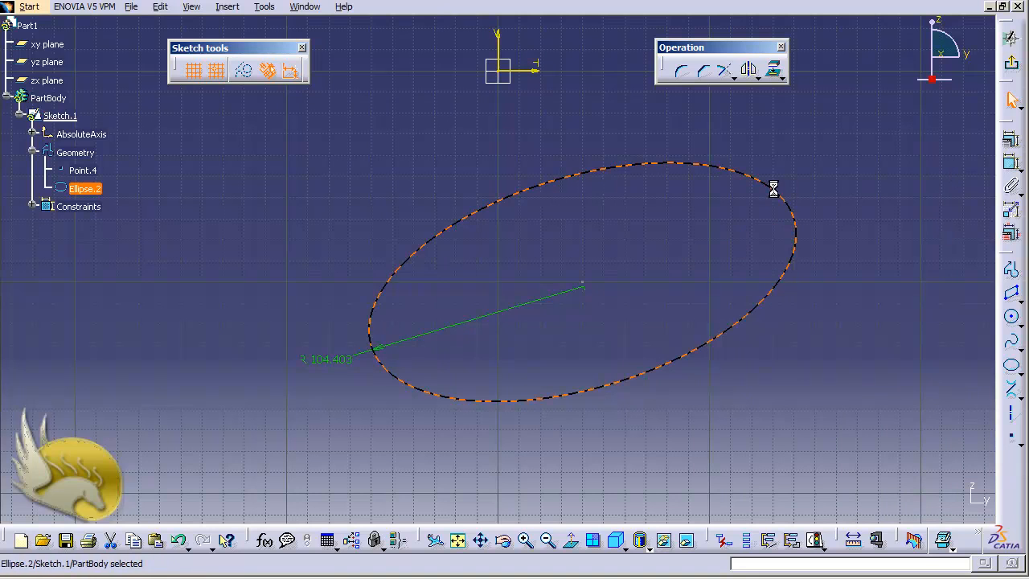
{"action": "left_click", "coordinate": [1010, 139]}
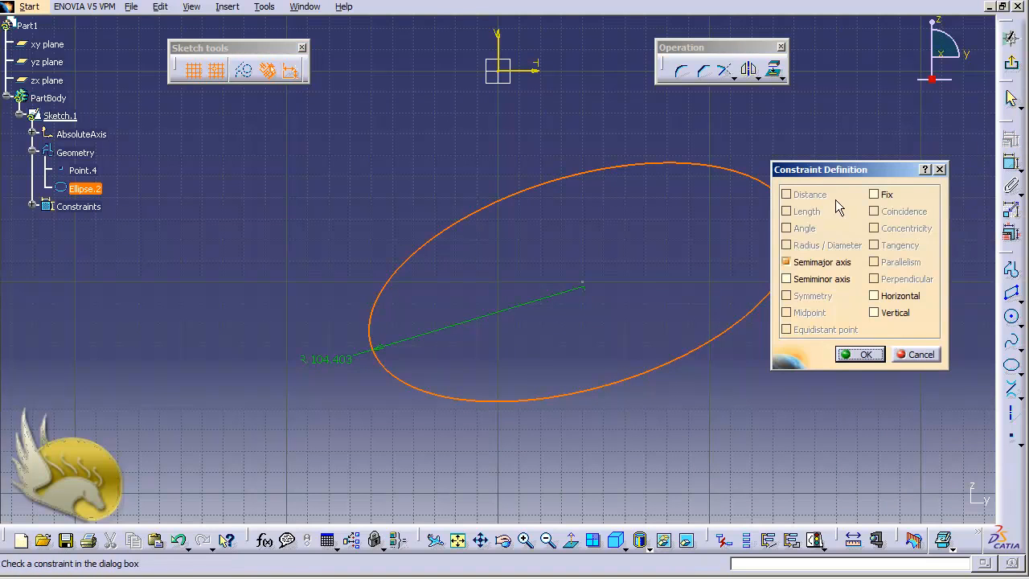
{"action": "left_click_drag", "start_coordinate": [834, 170], "coordinate": [869, 154]}
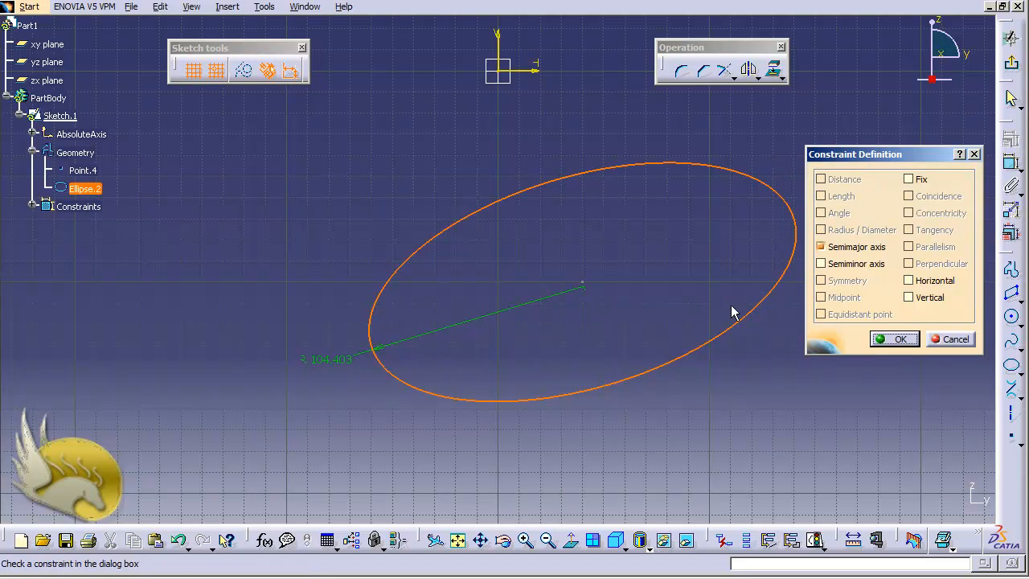
{"action": "left_click", "coordinate": [854, 264]}
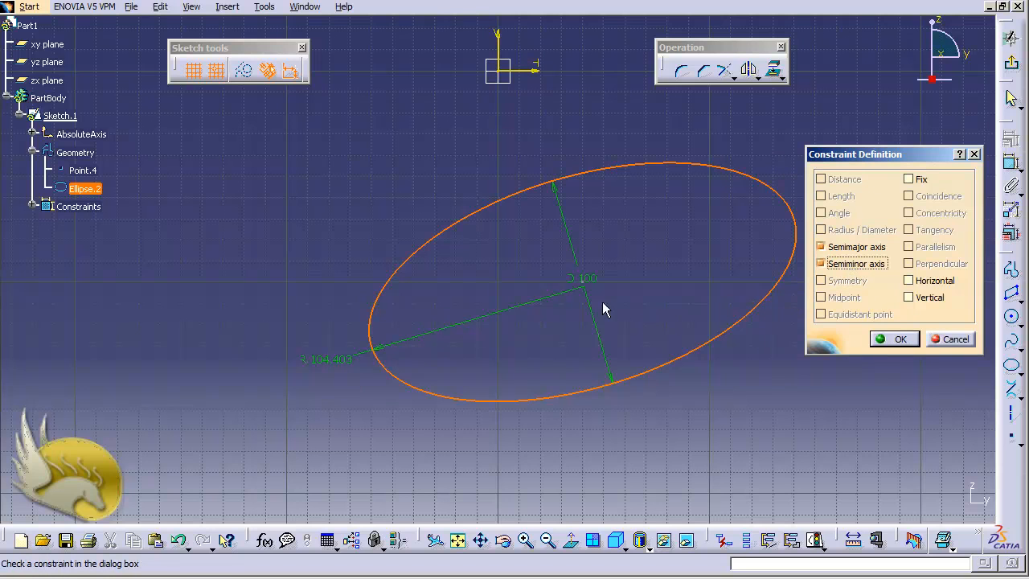
{"action": "left_click", "coordinate": [898, 339]}
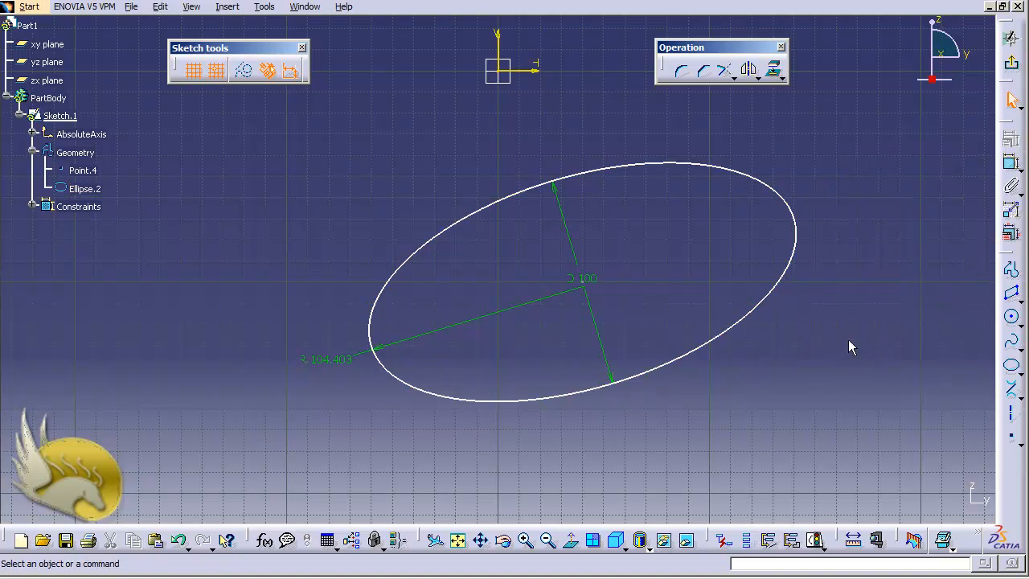
- Switch the ellipse's minor-axis dimension from diameter to radius
{"action": "double_click", "coordinate": [583, 275]}
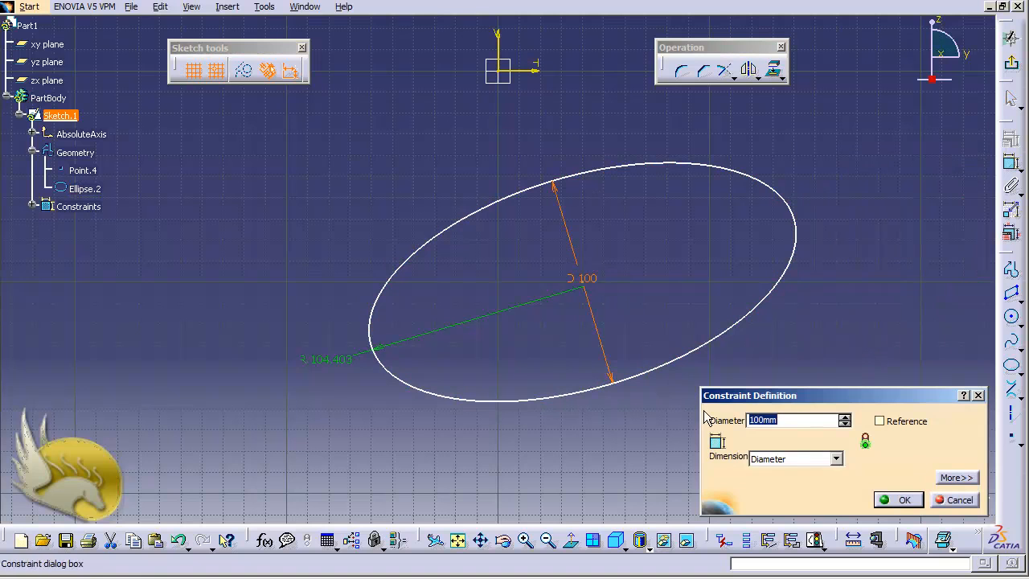
{"action": "left_click", "coordinate": [790, 459]}
{"action": "left_click", "coordinate": [792, 472]}
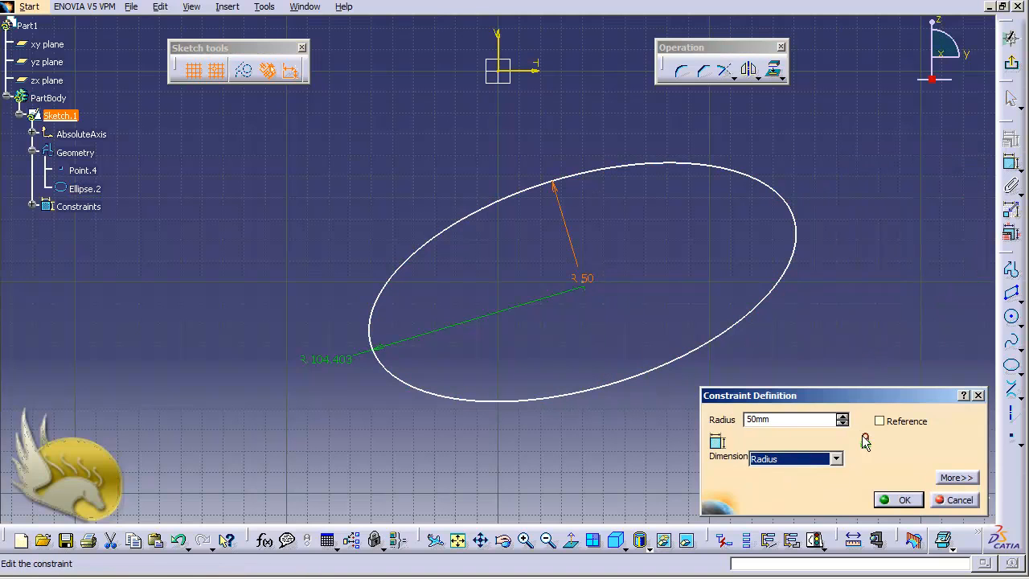
{"action": "left_click", "coordinate": [896, 500]}
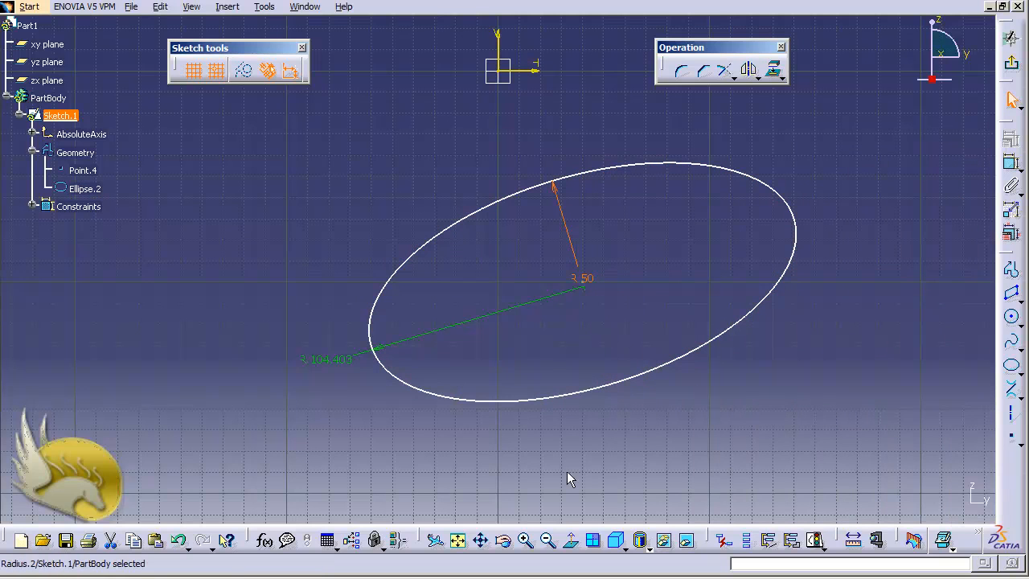
- Set the ellipse's major-axis radius dimension to 100 mm
{"action": "double_click", "coordinate": [345, 362]}
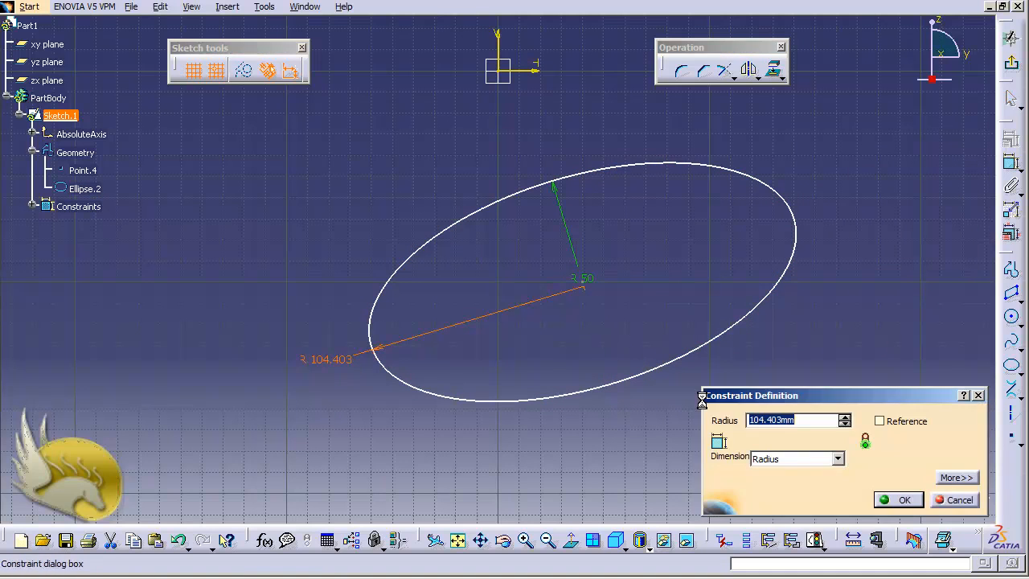
{"action": "type", "text": "100"}
{"action": "key", "text": "Return"}
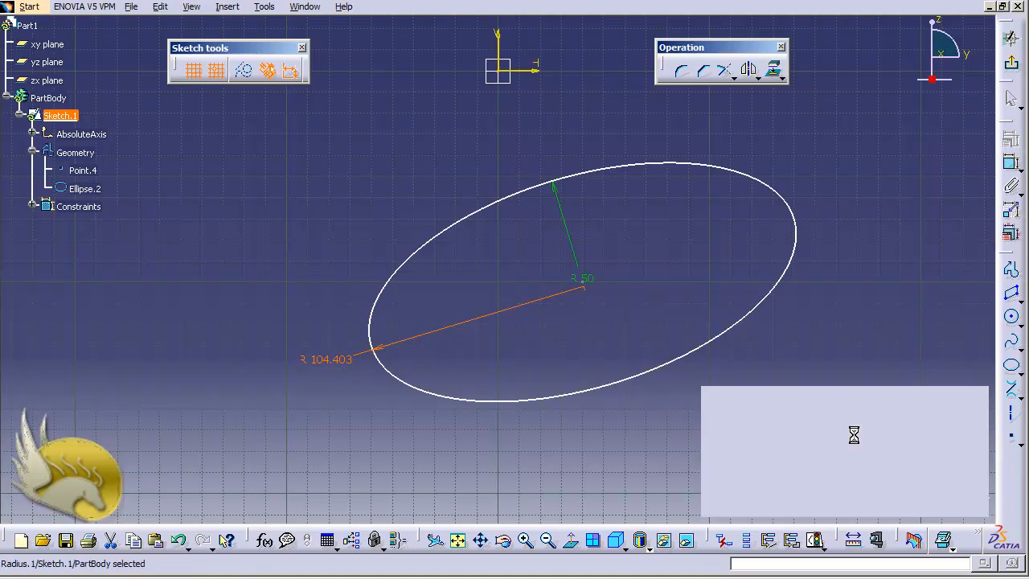
{"action": "left_click", "coordinate": [663, 428]}
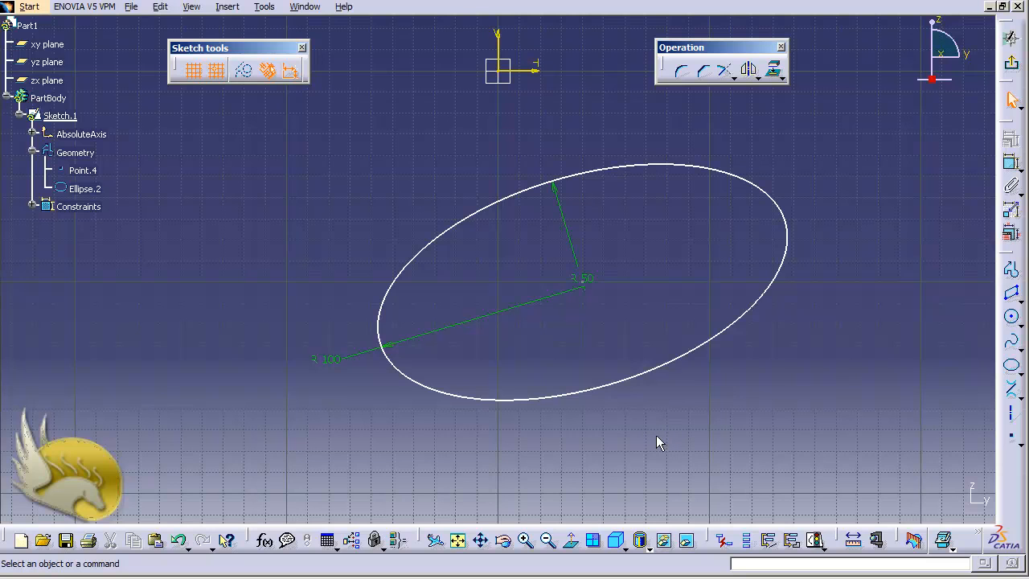
- Sketch a parabola by focus beside the ellipse with focus at (290, -140) mm, apex at (270, -170) mm, and a start and end point
{"action": "key", "text": "ctrl+Left"}
{"action": "key", "text": "ctrl+Left"}
{"action": "key", "text": "ctrl+Left"}
{"action": "key", "text": "ctrl+Left"}
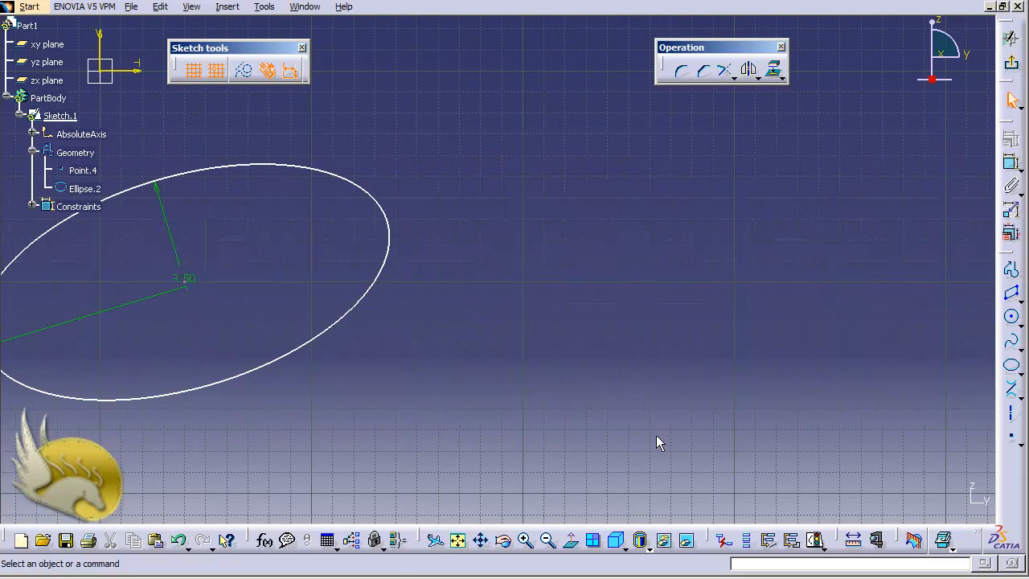
{"action": "left_click", "coordinate": [229, 7]}
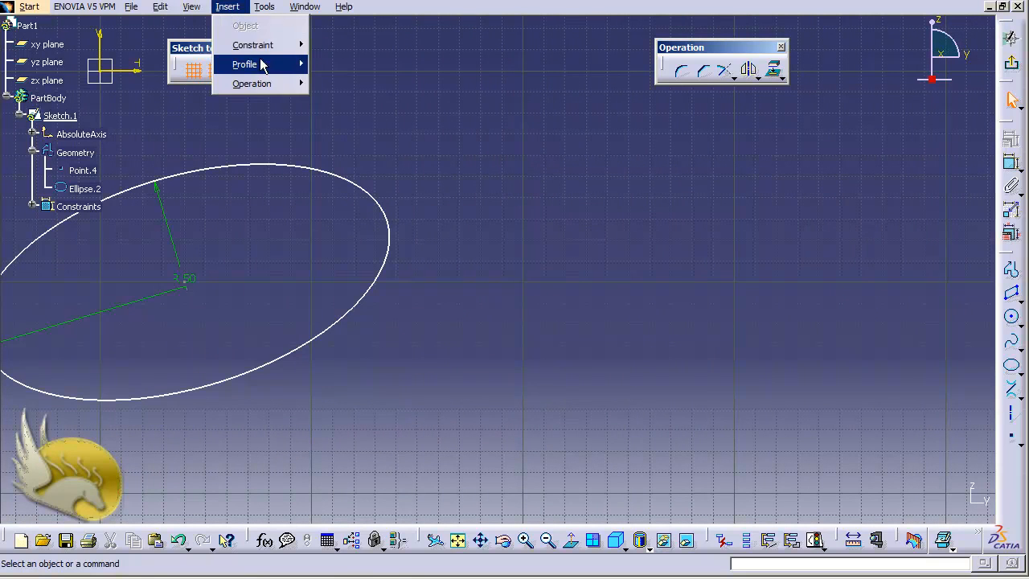
{"action": "mouse_move", "coordinate": [268, 70]}
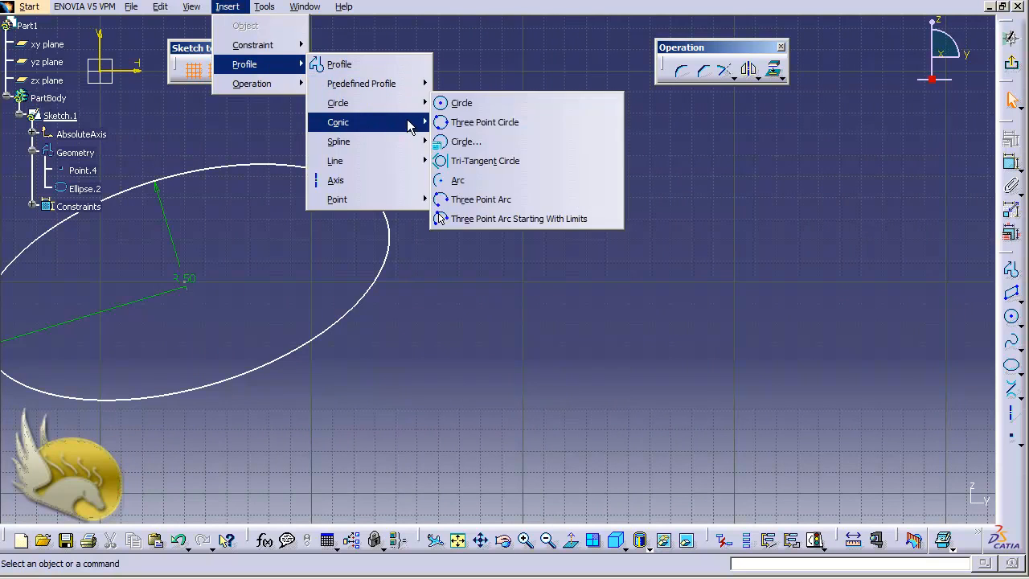
{"action": "mouse_move", "coordinate": [410, 128]}
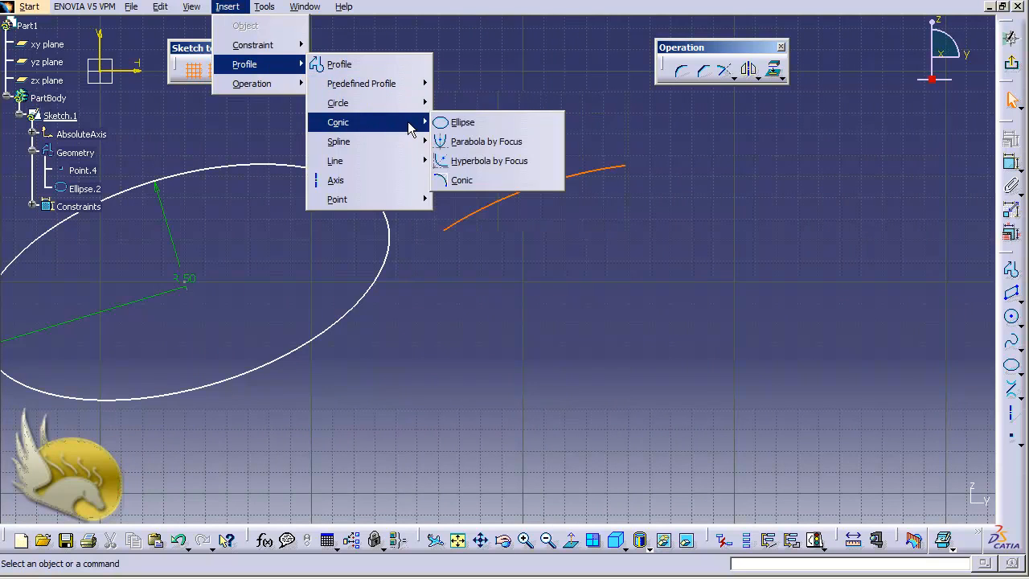
{"action": "left_click", "coordinate": [486, 142]}
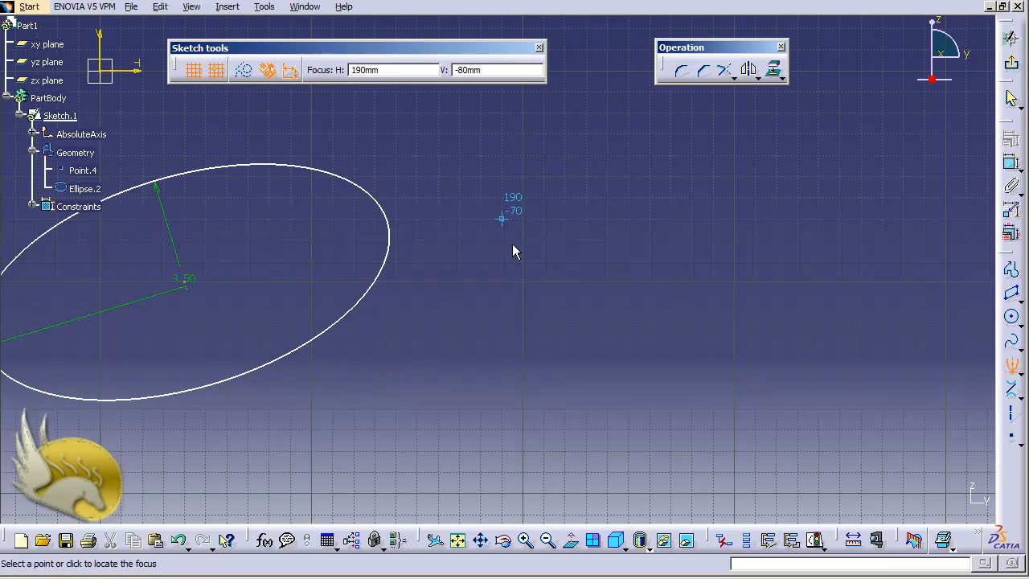
{"action": "left_click", "coordinate": [712, 370]}
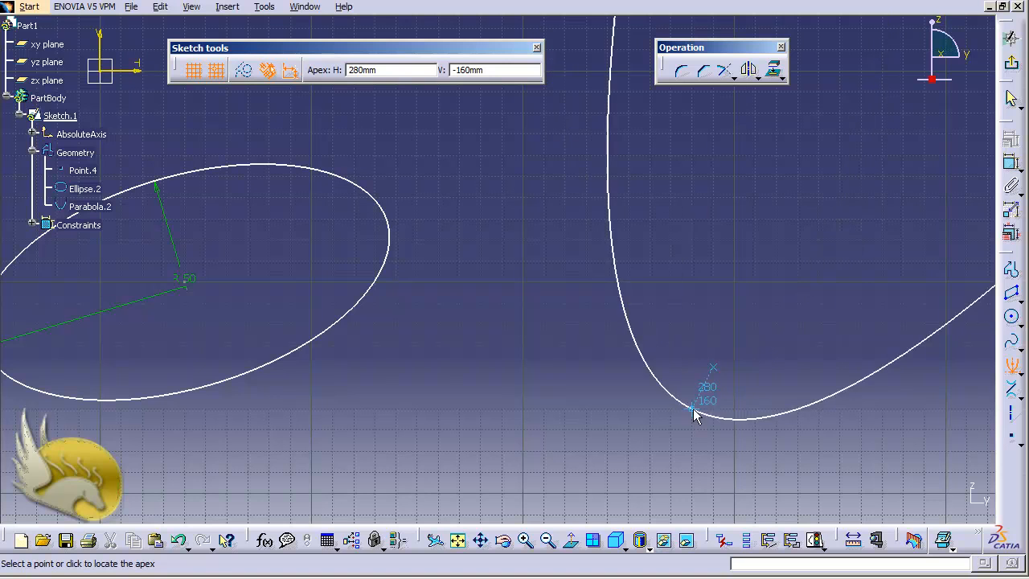
{"action": "left_click", "coordinate": [668, 438]}
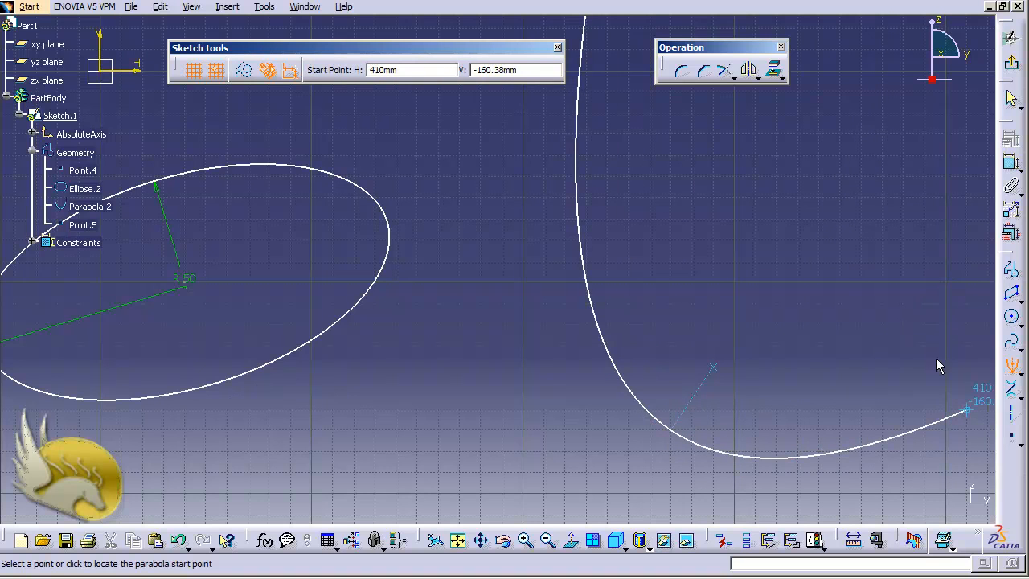
{"action": "left_click", "coordinate": [935, 417]}
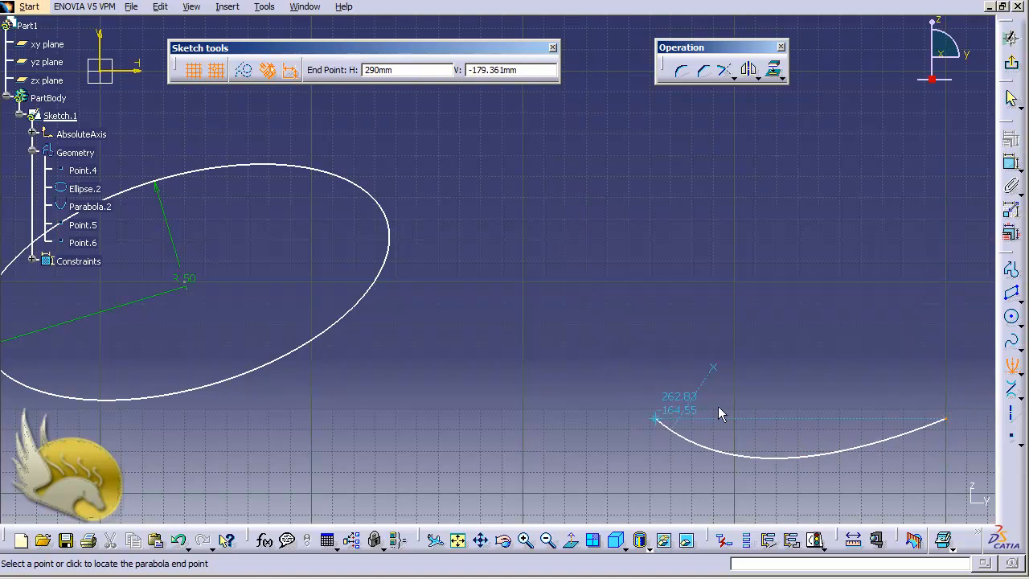
{"action": "left_click", "coordinate": [577, 113]}
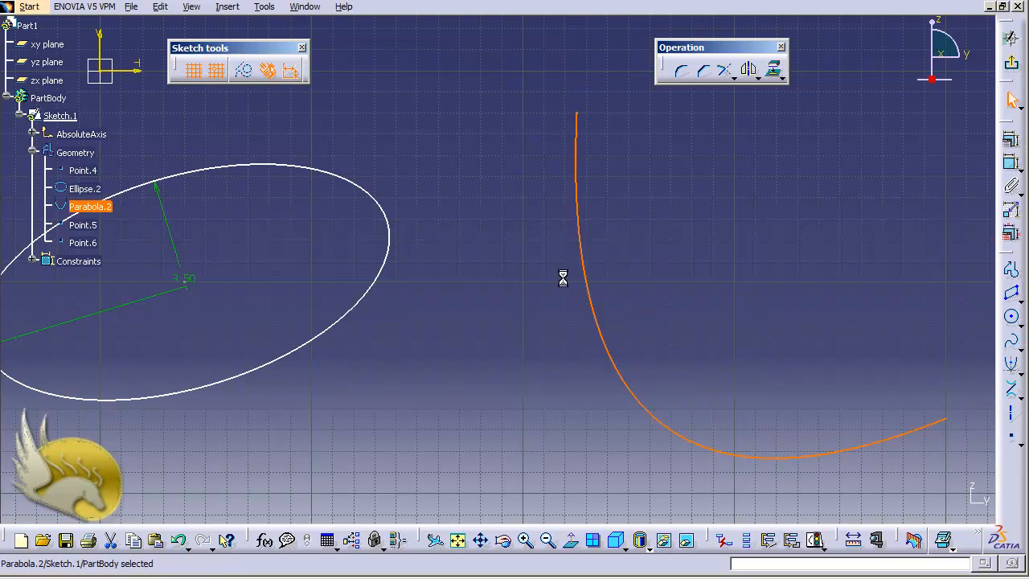
- Examine the parabola's definition, including the polar coordinates of its focus point, without changing anything
{"action": "double_click", "coordinate": [595, 328]}
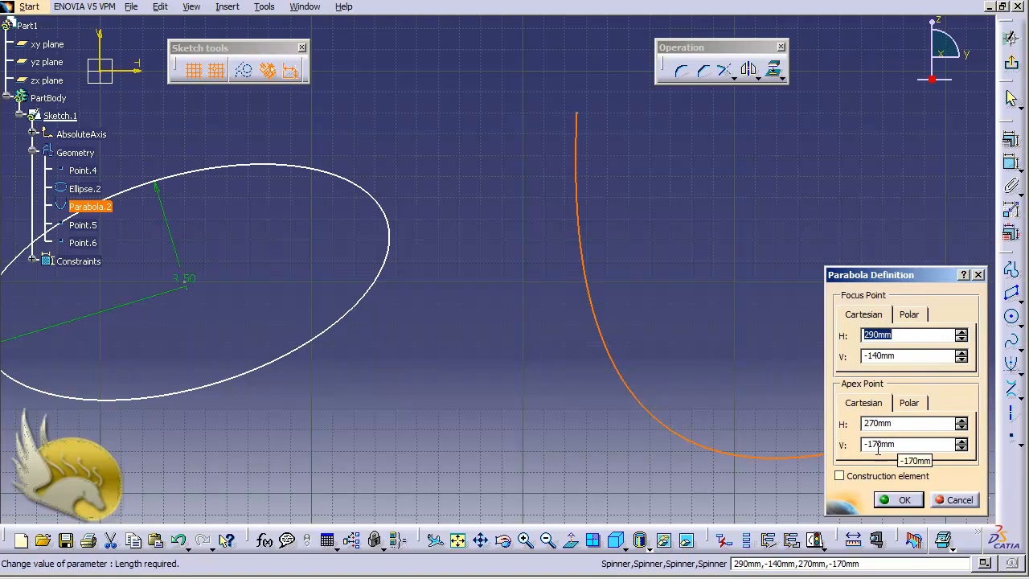
{"action": "left_click", "coordinate": [907, 317]}
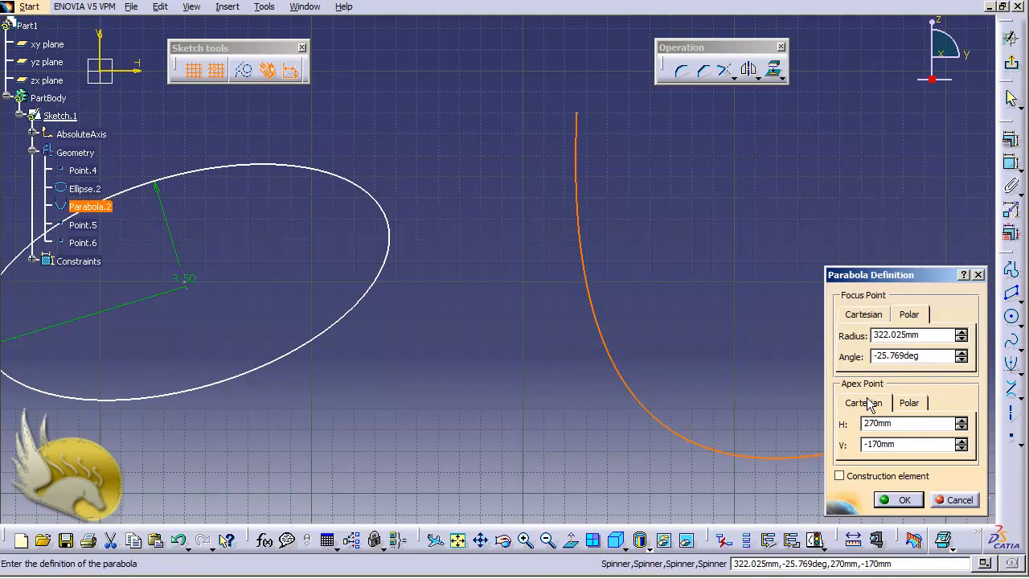
{"action": "left_click", "coordinate": [958, 498]}
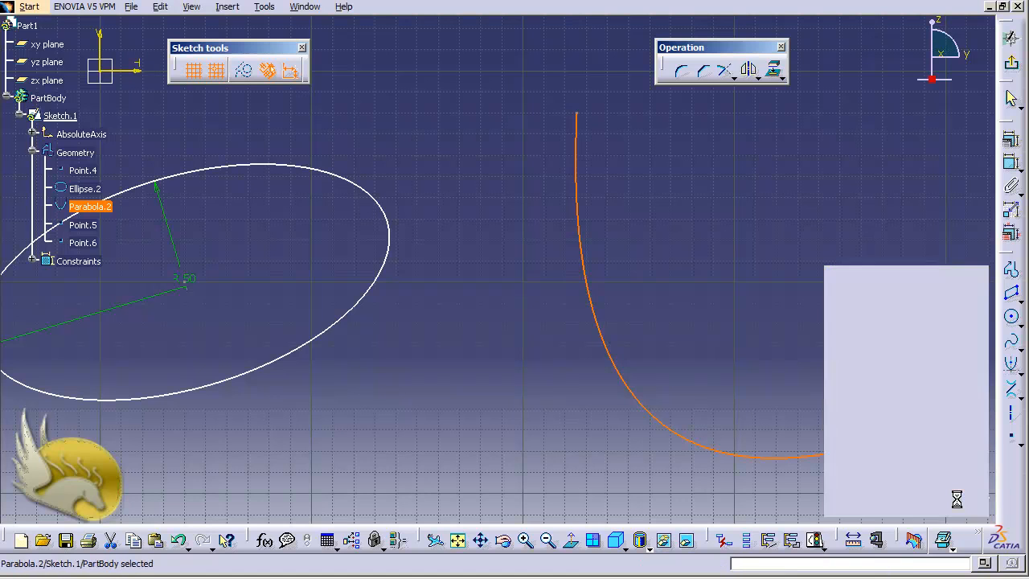
- Check which constraints can be defined for the parabola, without applying any
{"action": "left_click", "coordinate": [1011, 164]}
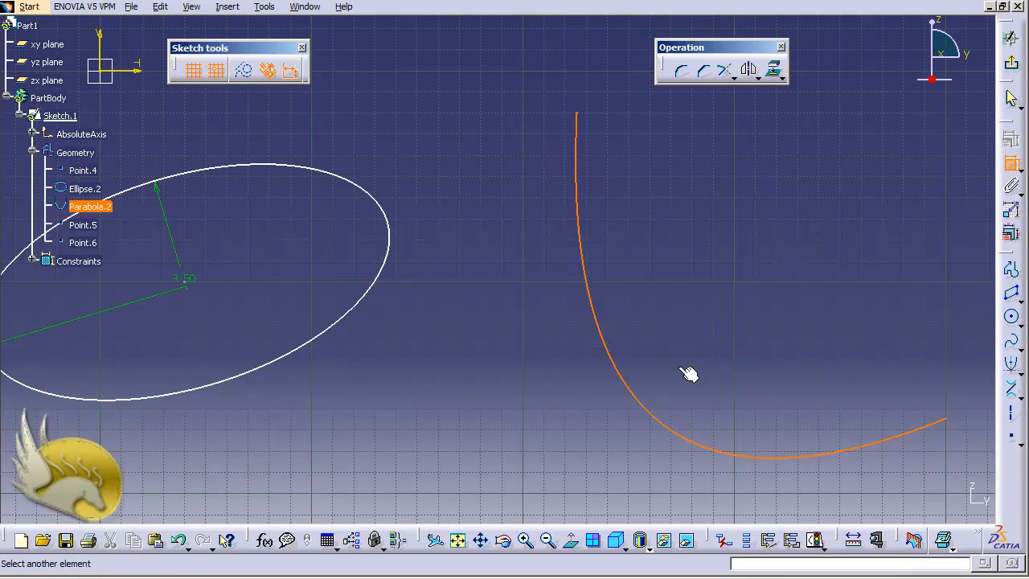
{"action": "left_click", "coordinate": [1012, 169]}
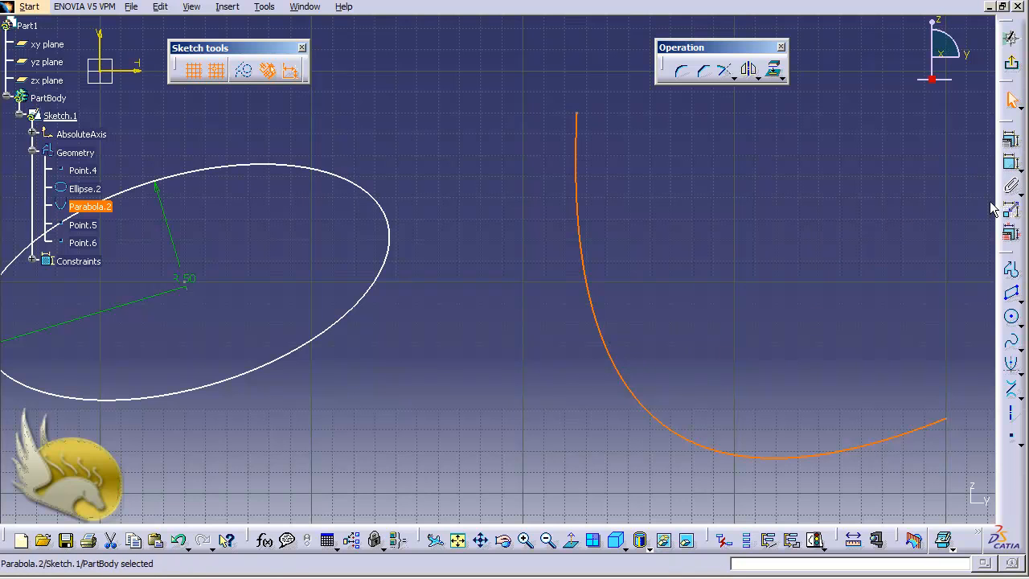
{"action": "left_click", "coordinate": [1011, 143]}
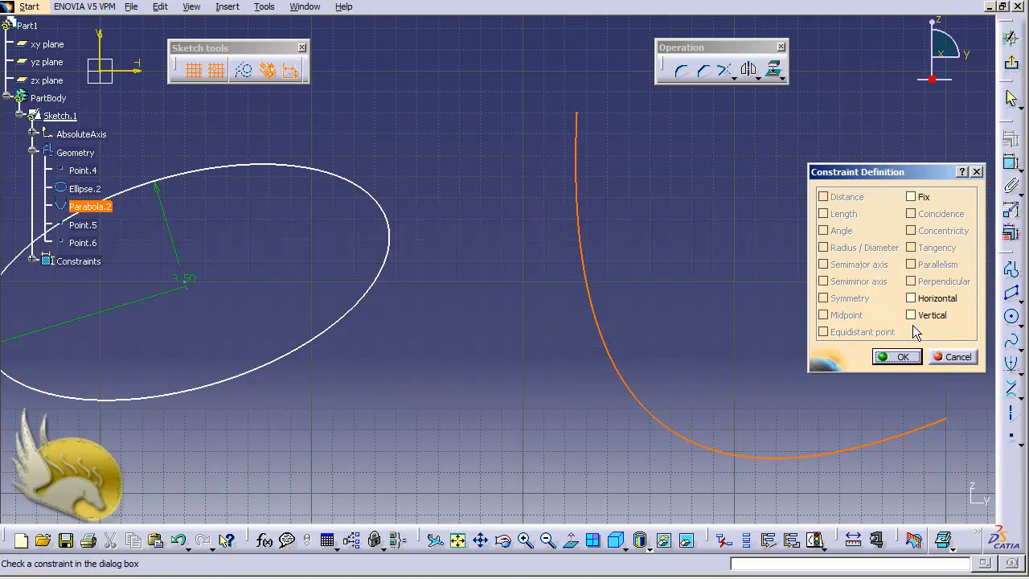
{"action": "left_click", "coordinate": [949, 356]}
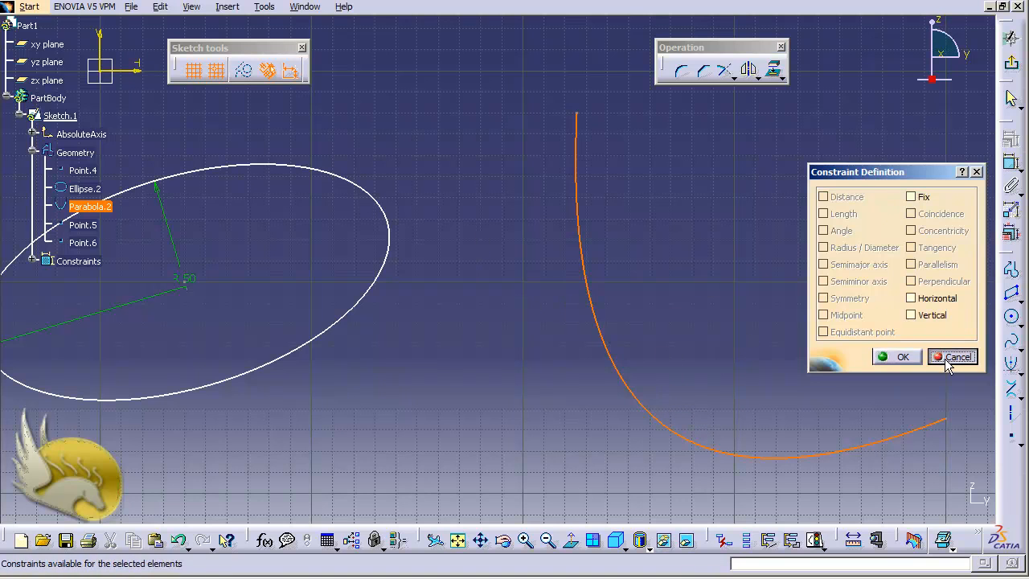
{"action": "left_click", "coordinate": [648, 346]}
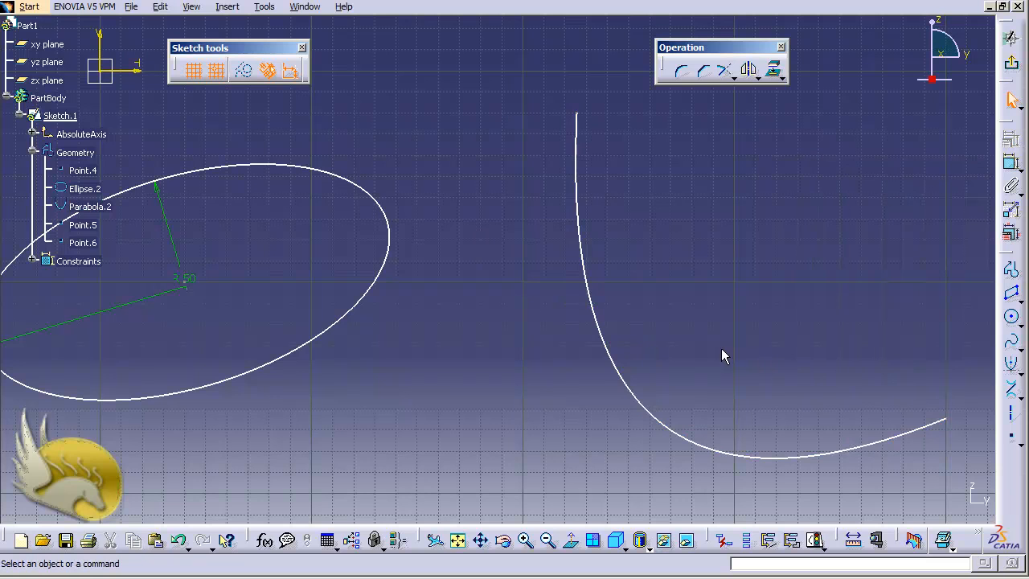
- Start a hyperbola by focus with focus at (580, -130) mm, center at (530, -140) mm and apex at (550, -136) mm
{"action": "key", "text": "ctrl+Left"}
{"action": "key", "text": "ctrl+Left"}
{"action": "key", "text": "ctrl+Left"}
{"action": "key", "text": "ctrl+Left"}
{"action": "key", "text": "ctrl+Left"}
{"action": "key", "text": "ctrl+Left"}
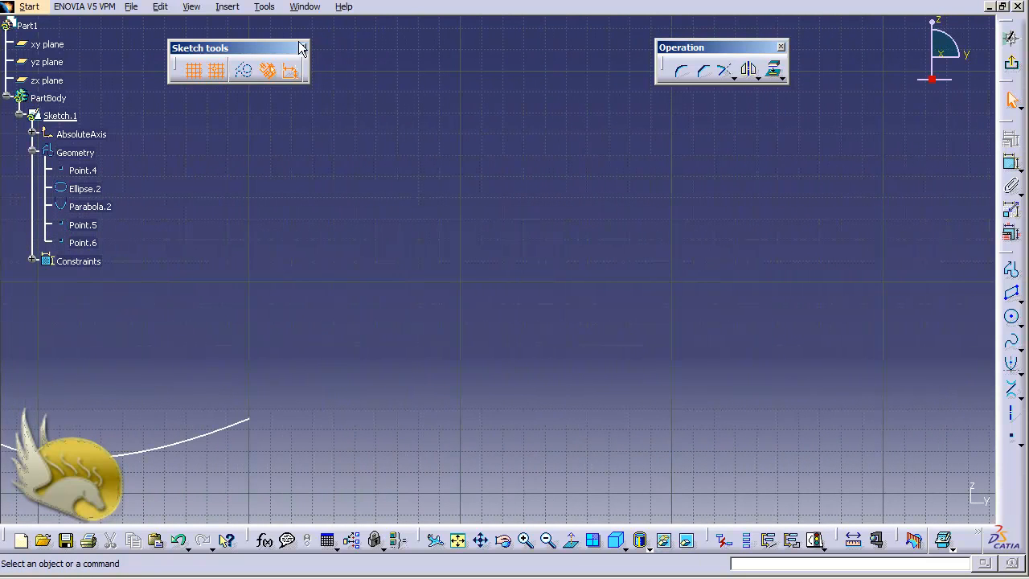
{"action": "left_click", "coordinate": [227, 7]}
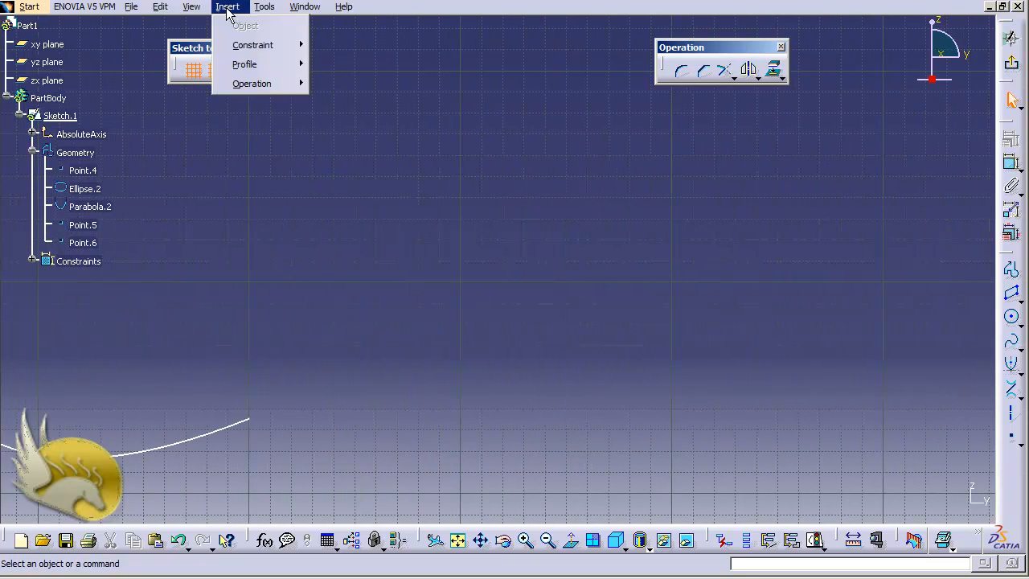
{"action": "mouse_move", "coordinate": [259, 66]}
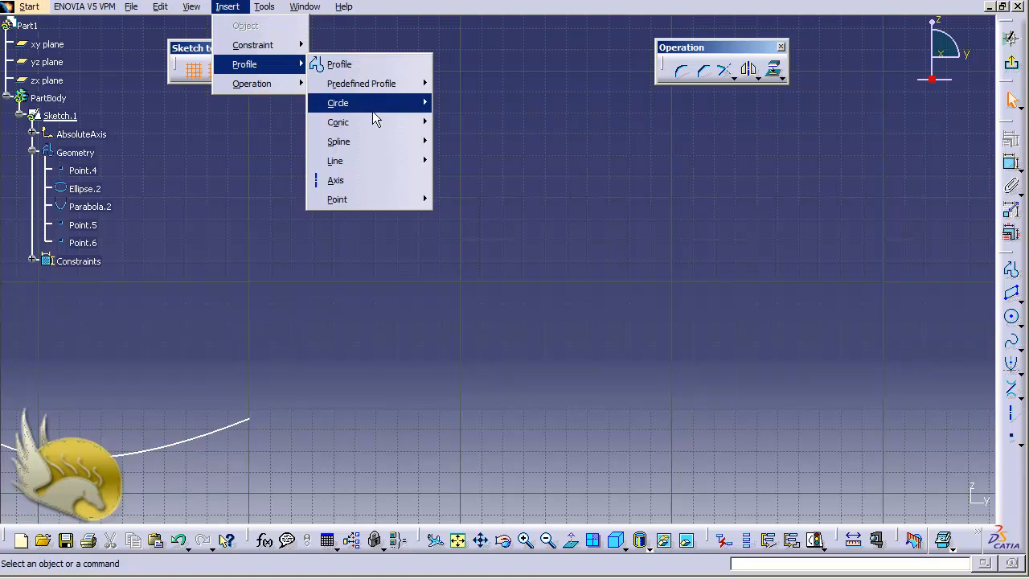
{"action": "mouse_move", "coordinate": [385, 124]}
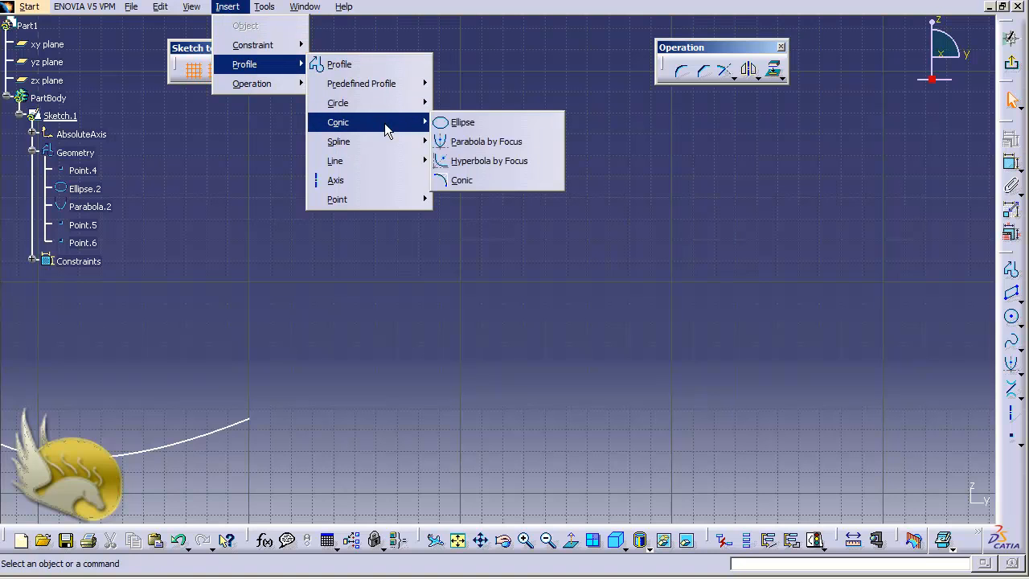
{"action": "left_click", "coordinate": [504, 161]}
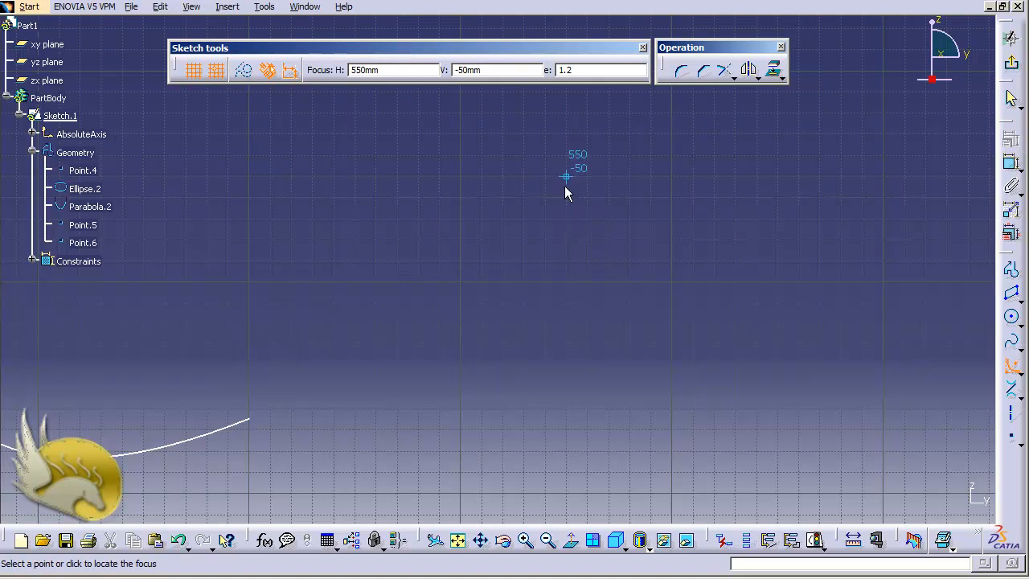
{"action": "left_click", "coordinate": [626, 342]}
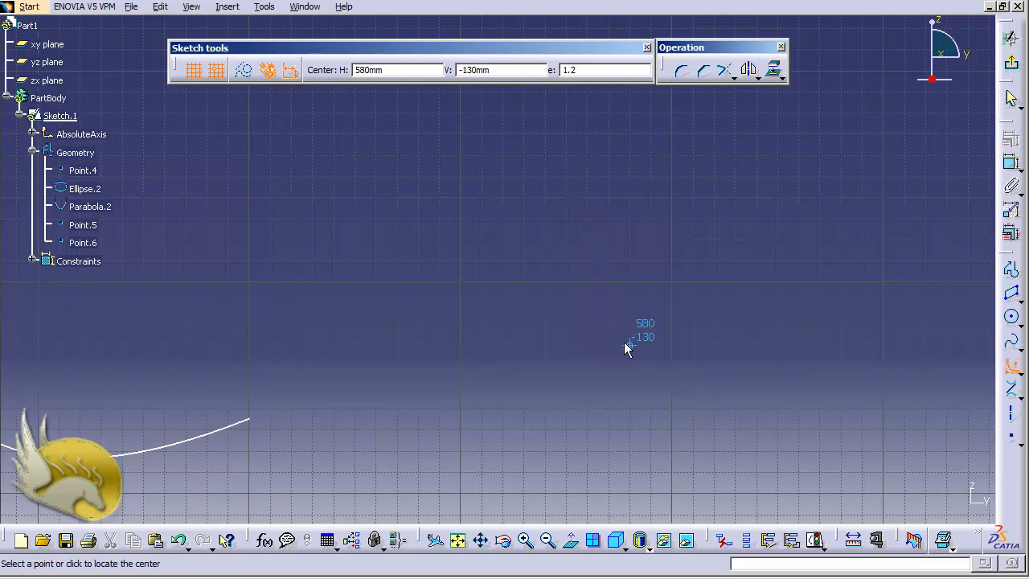
{"action": "left_click", "coordinate": [525, 366]}
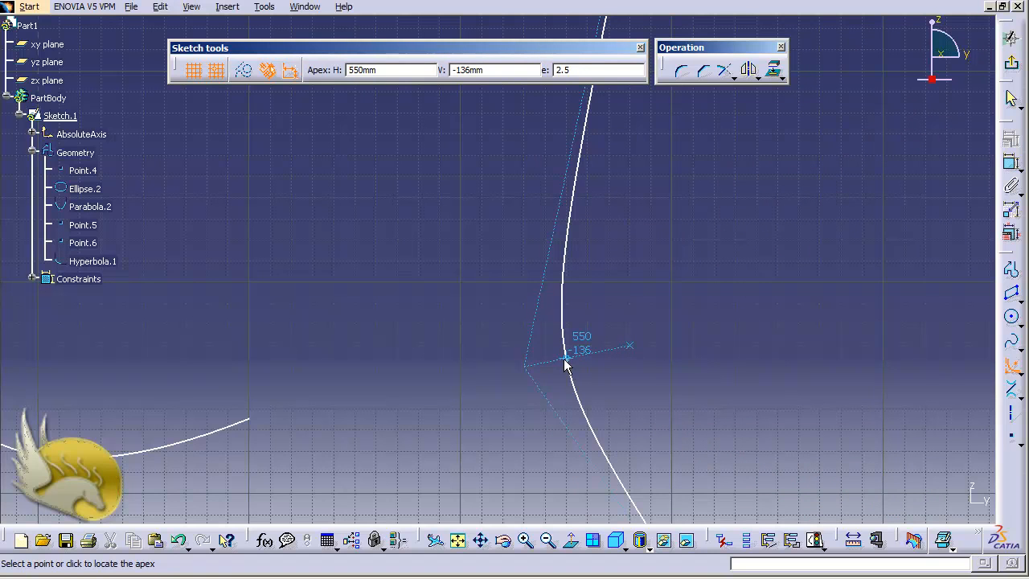
{"action": "left_click", "coordinate": [564, 359]}
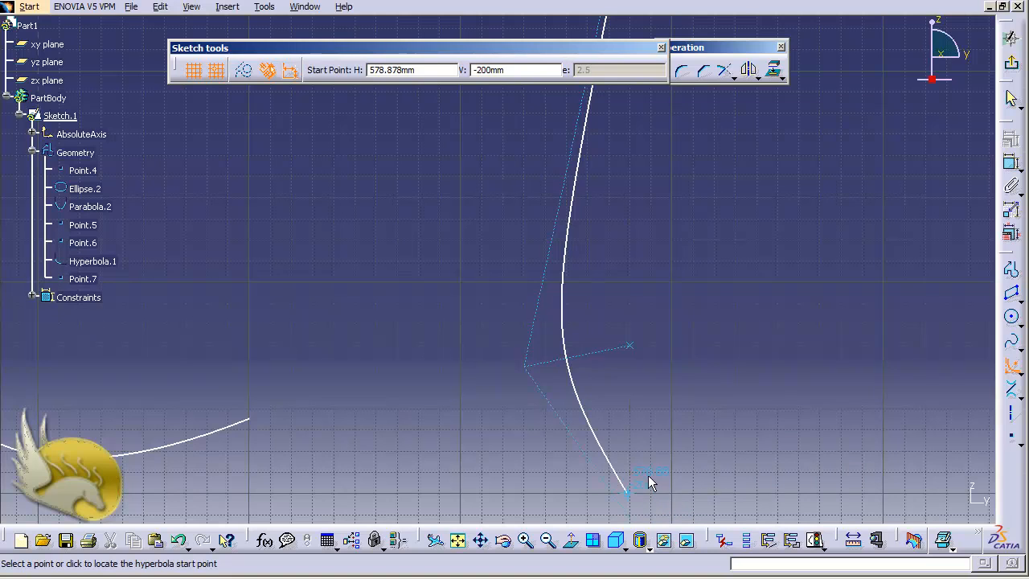
- Place the hyperbola's lower start point and upper end point, and delete the coincidence constraint at its upper end
{"action": "left_click", "coordinate": [627, 491]}
{"action": "left_click", "coordinate": [577, 233]}
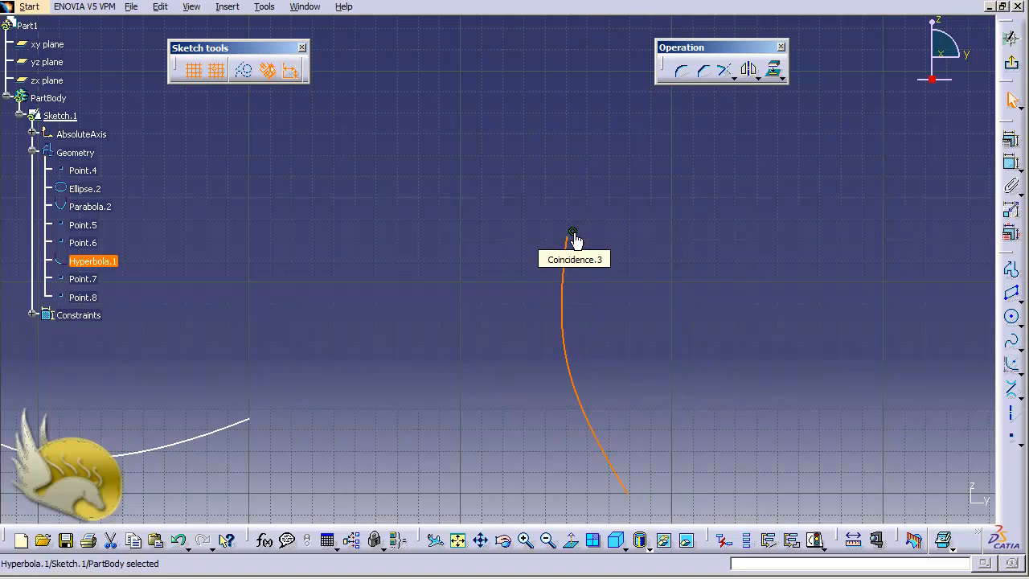
{"action": "left_click", "coordinate": [574, 234]}
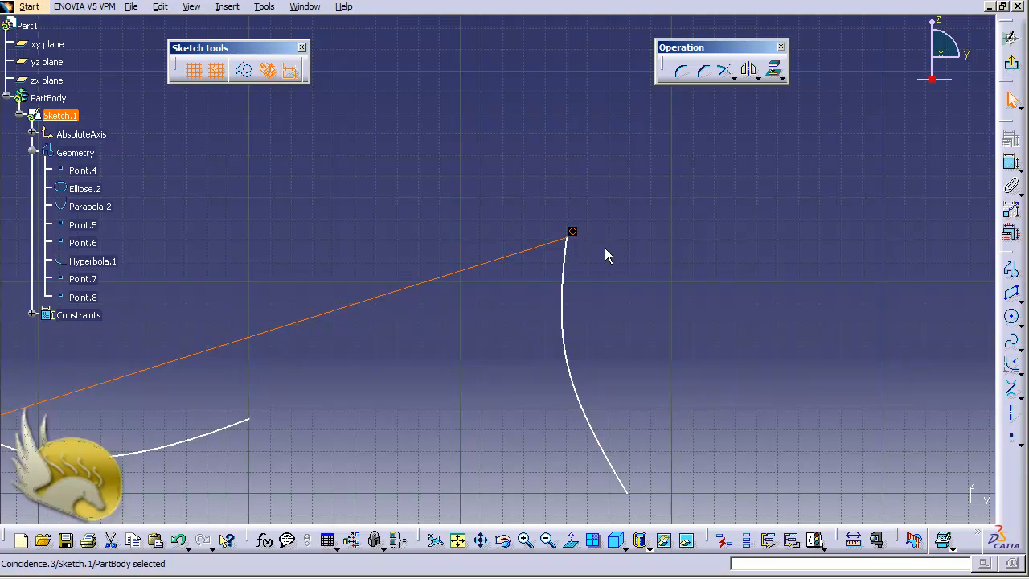
{"action": "key", "text": "Delete"}
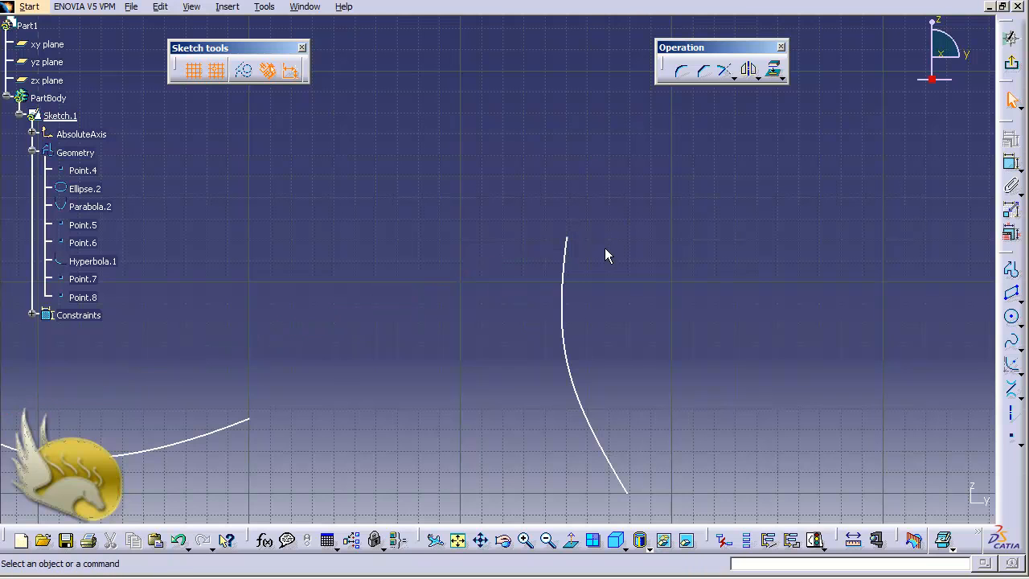
- Start a general conic in the empty area beyond the hyperbola, with its first end point at (750, -60) mm and its start tangent sloping steeply downward
{"action": "key", "text": "ctrl+Left"}
{"action": "key", "text": "ctrl+Left"}
{"action": "key", "text": "ctrl+Left"}
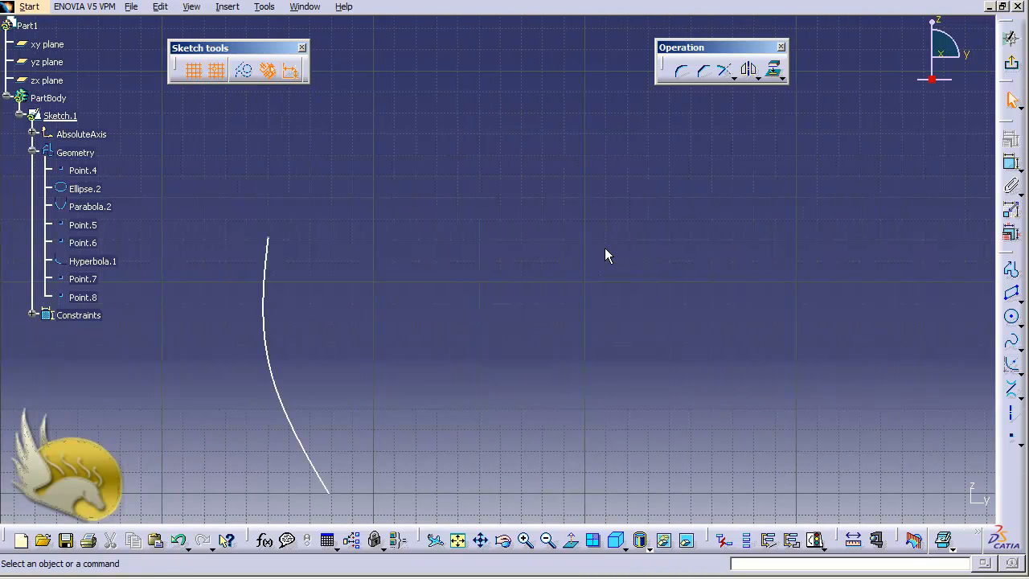
{"action": "key", "text": "ctrl+Left"}
{"action": "key", "text": "ctrl+Left"}
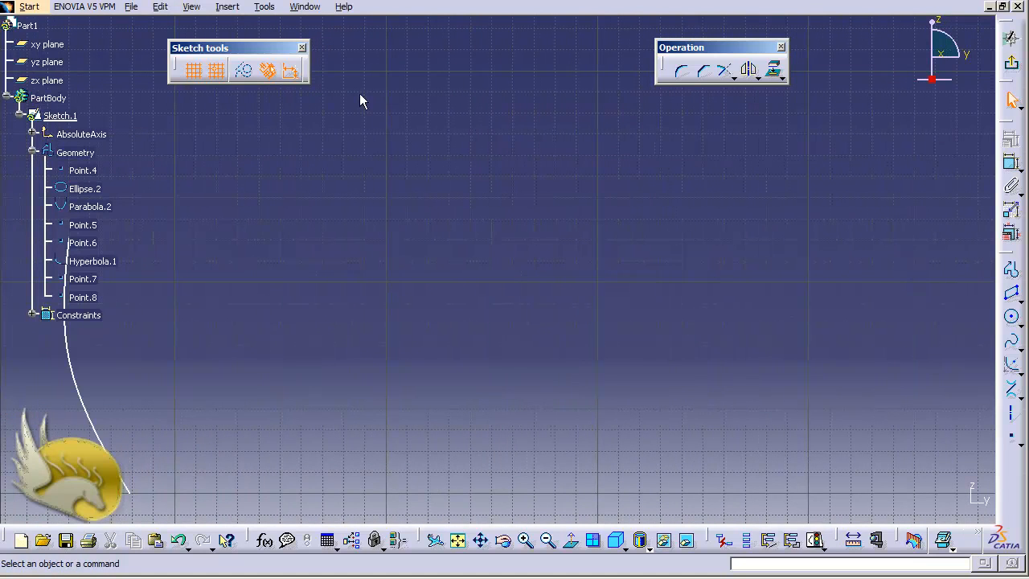
{"action": "left_click", "coordinate": [230, 9]}
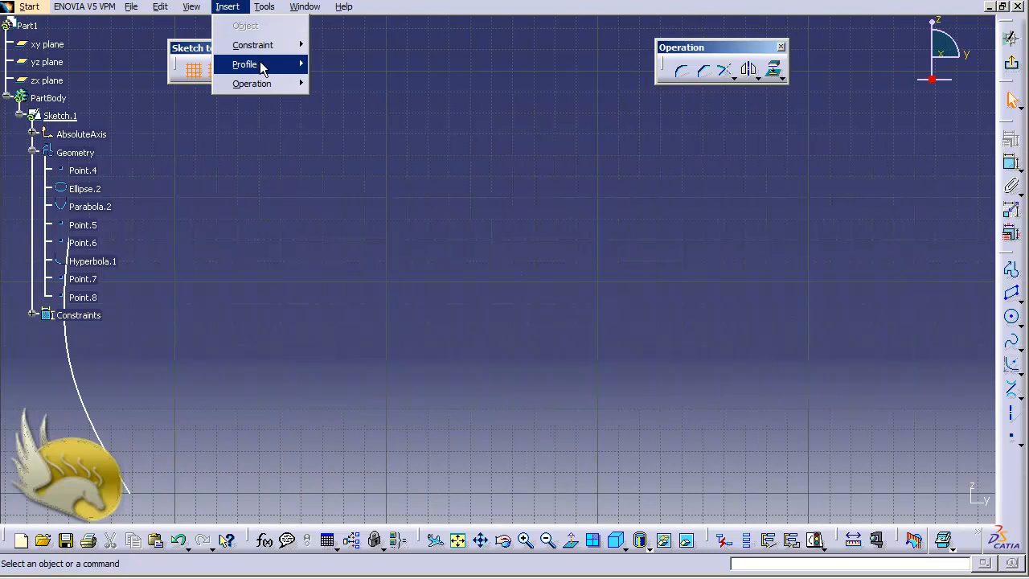
{"action": "mouse_move", "coordinate": [269, 66]}
{"action": "mouse_move", "coordinate": [394, 129]}
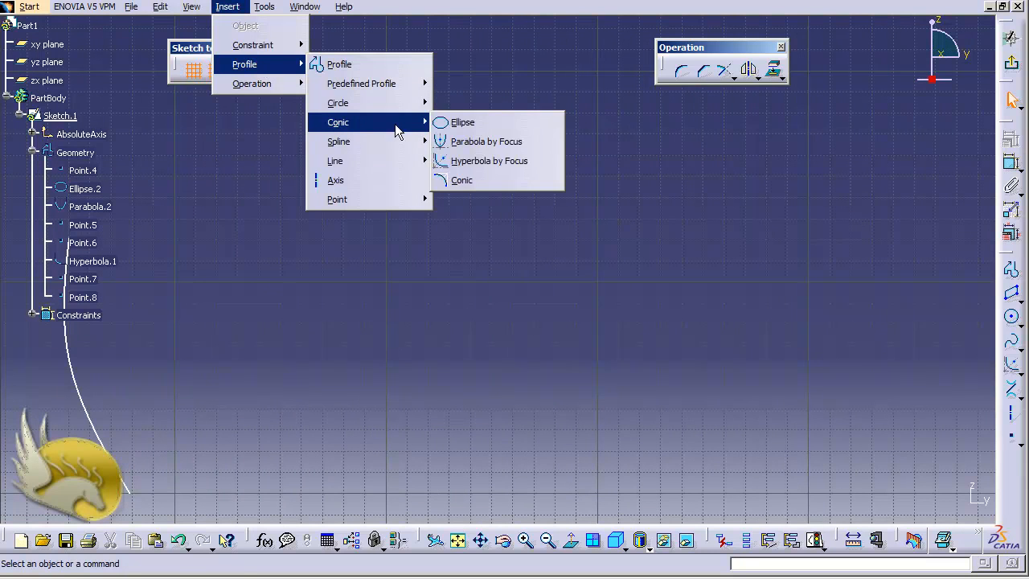
{"action": "left_click", "coordinate": [472, 181]}
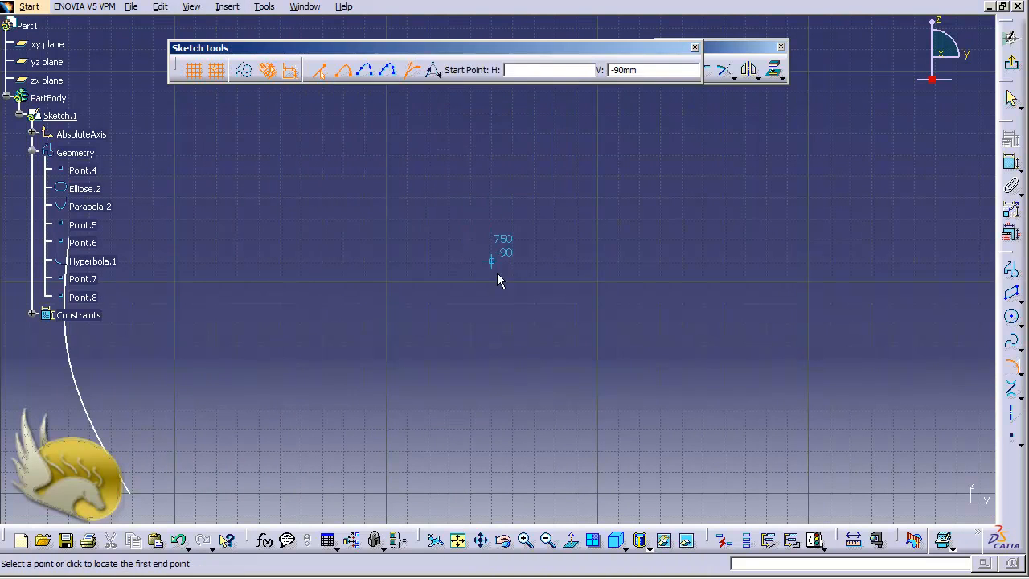
{"action": "left_click", "coordinate": [494, 198]}
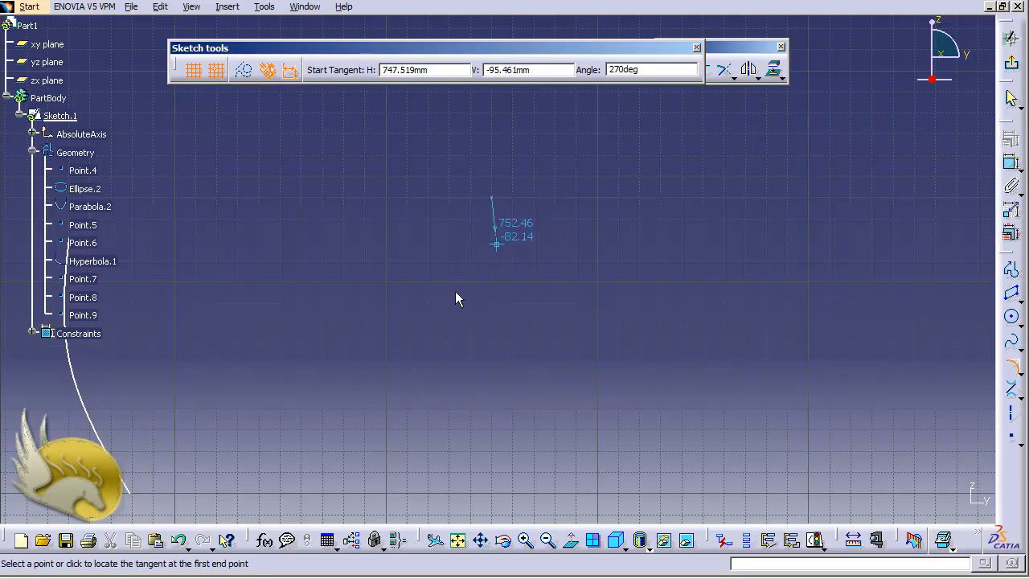
{"action": "left_click", "coordinate": [568, 356]}
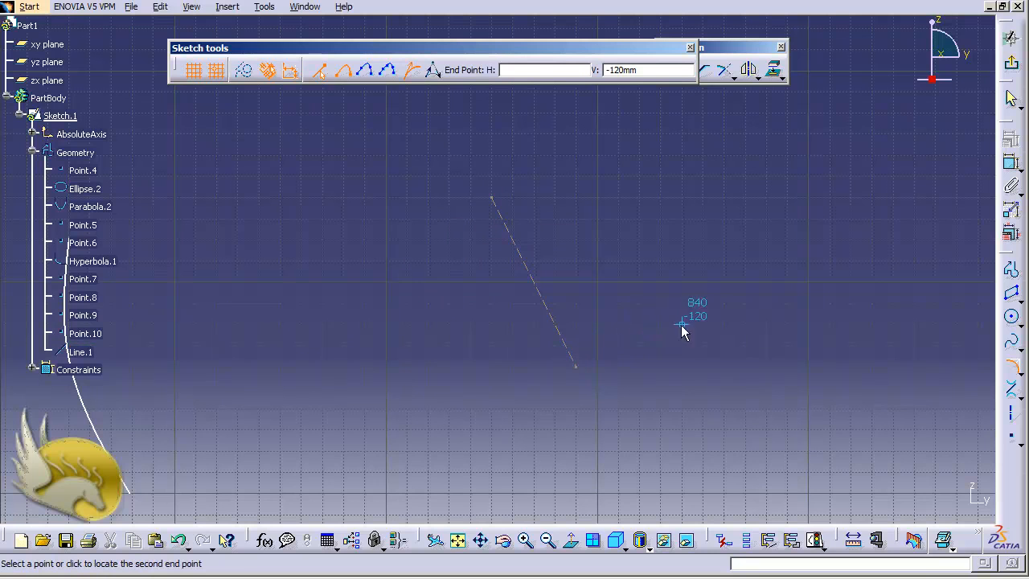
- Complete the conic with a second end point at the far right, an end tangent sloping down to the left, and a passing point at (810, -140) mm
{"action": "left_click", "coordinate": [831, 323]}
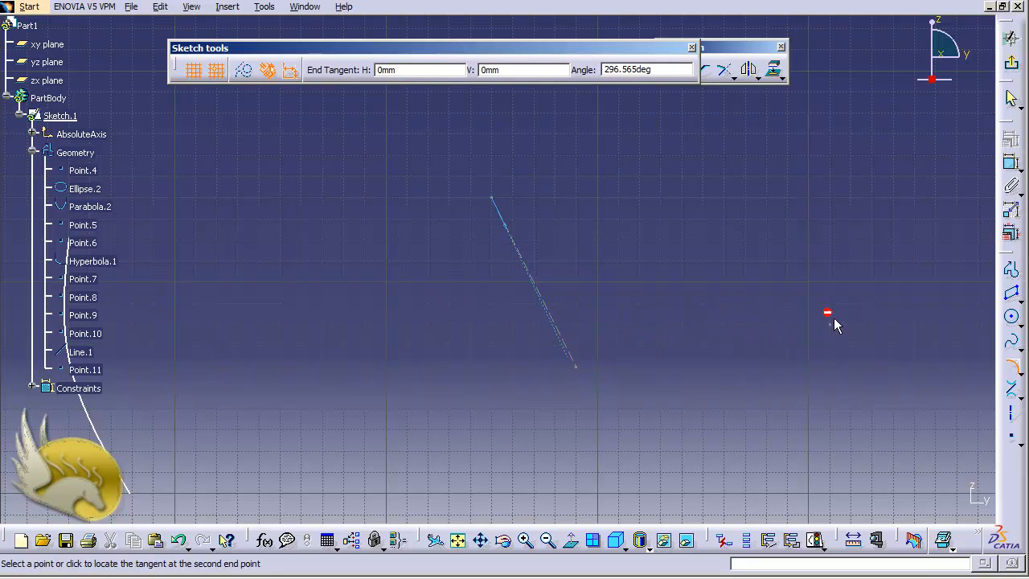
{"action": "left_click", "coordinate": [641, 385]}
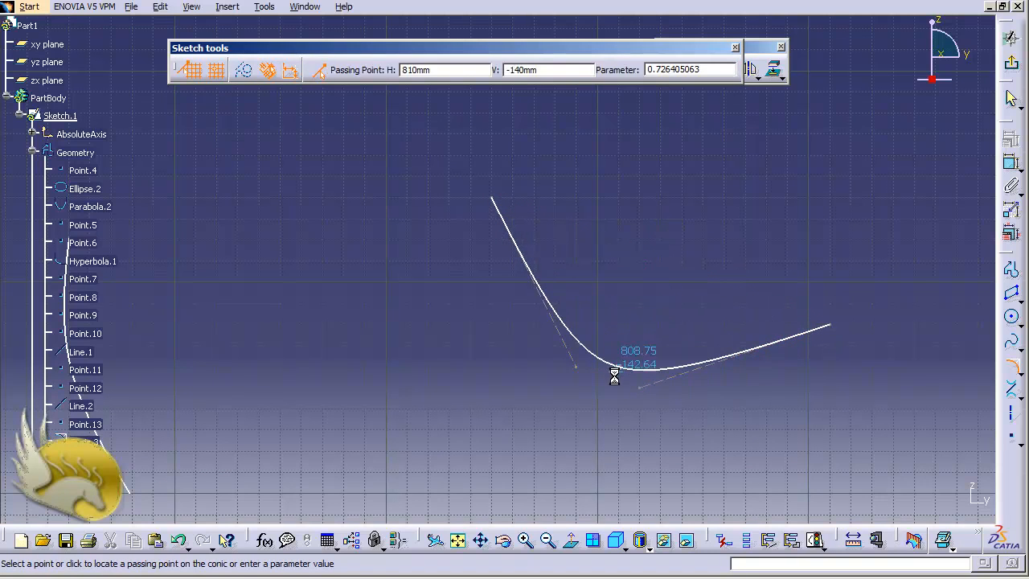
{"action": "left_click", "coordinate": [609, 387]}
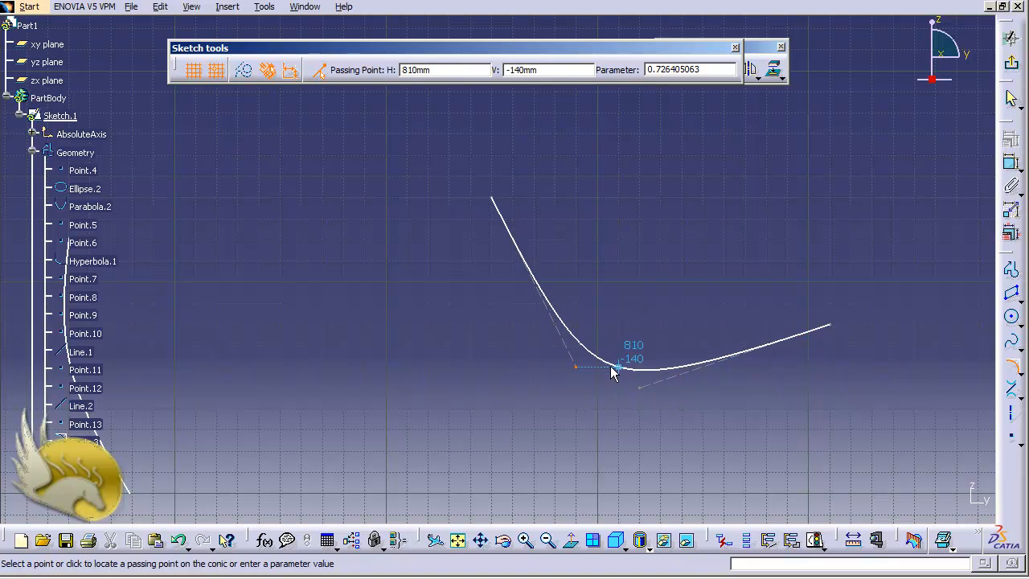
{"action": "left_click", "coordinate": [618, 367]}
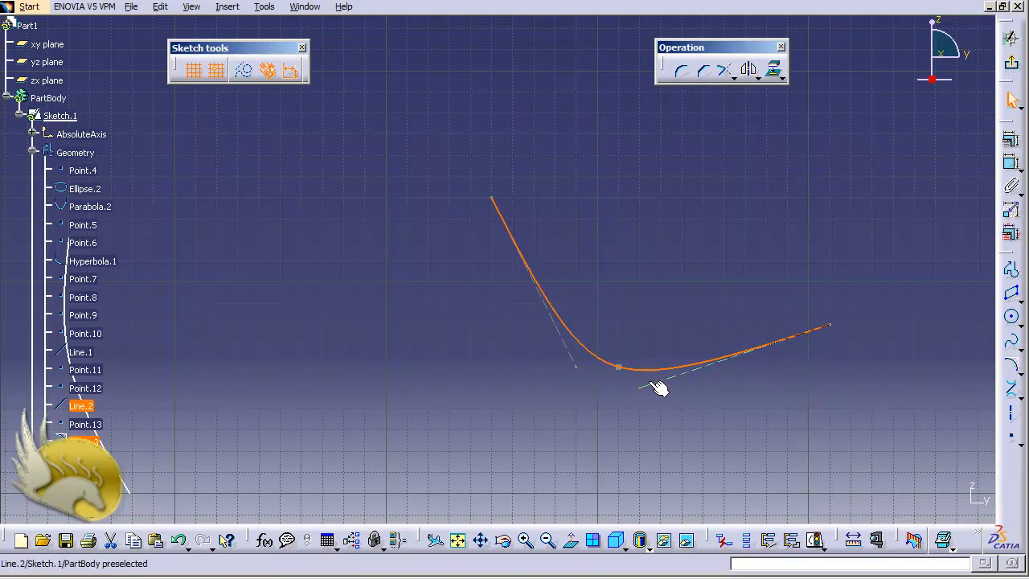
- Reshape the conic by lowering the free ends of both tangent lines slightly and shifting the curve's start point to the right
{"action": "left_click_drag", "start_coordinate": [649, 394], "coordinate": [630, 408]}
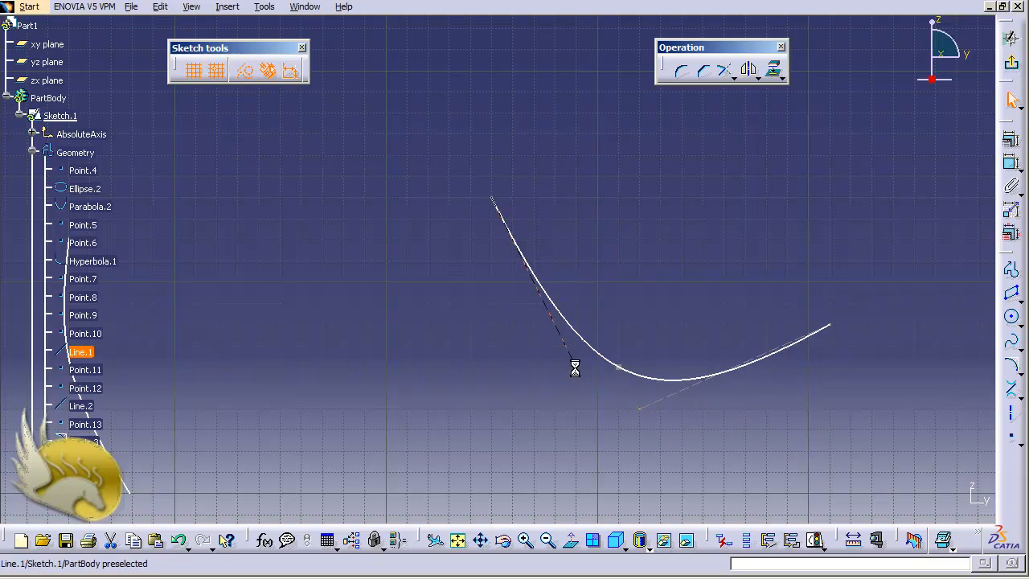
{"action": "left_click_drag", "start_coordinate": [574, 366], "coordinate": [576, 388]}
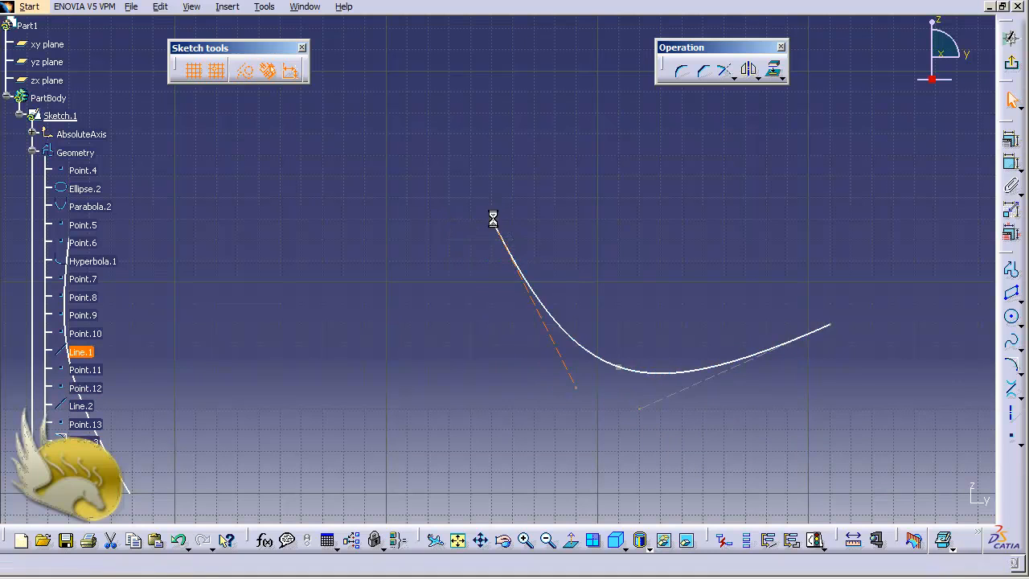
{"action": "left_click_drag", "start_coordinate": [493, 218], "coordinate": [616, 220]}
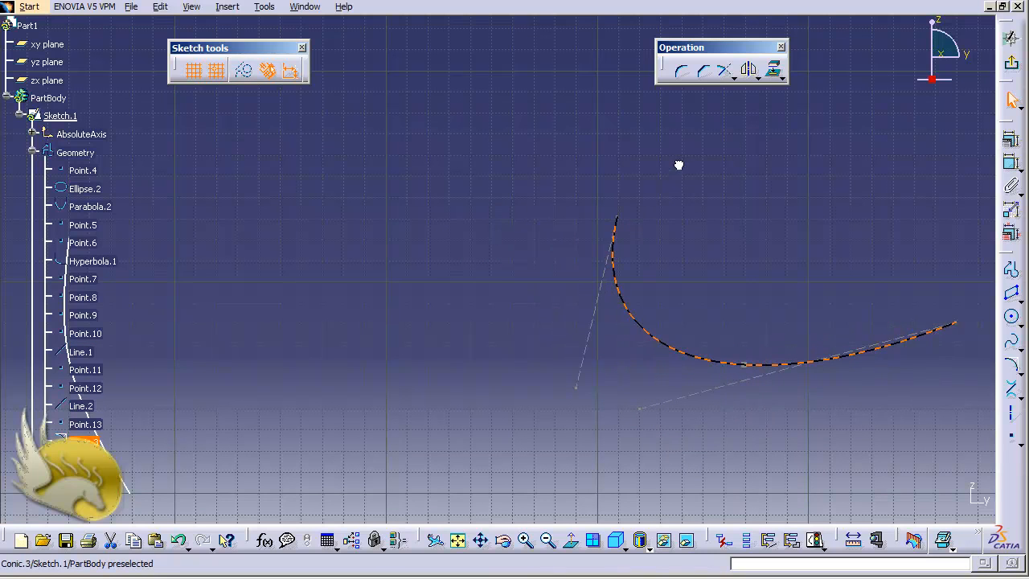
- Examine the conic curve's definition, including its end points, tangents and intermediate point, without changing anything
{"action": "double_click", "coordinate": [652, 346]}
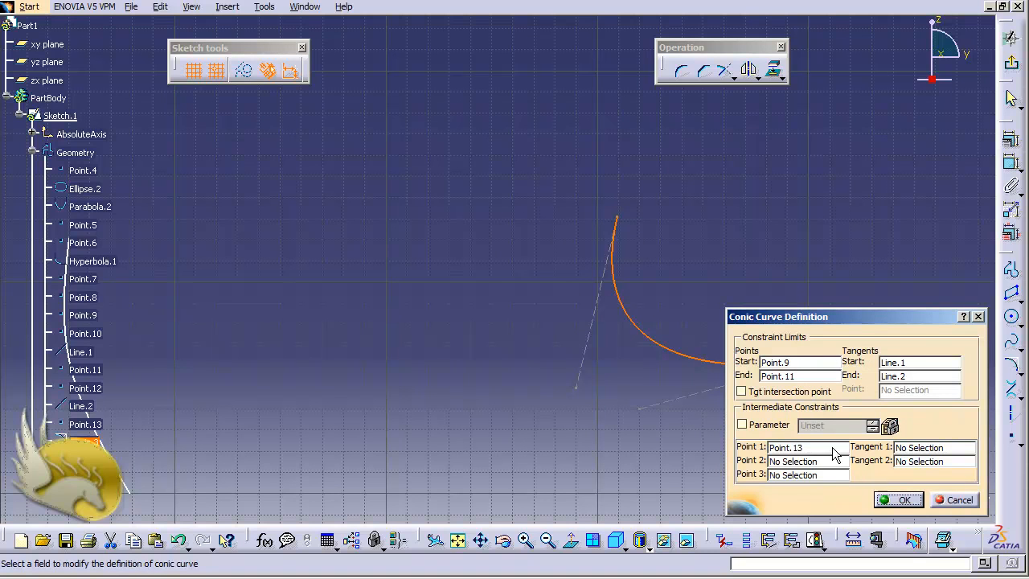
{"action": "left_click", "coordinate": [899, 499]}
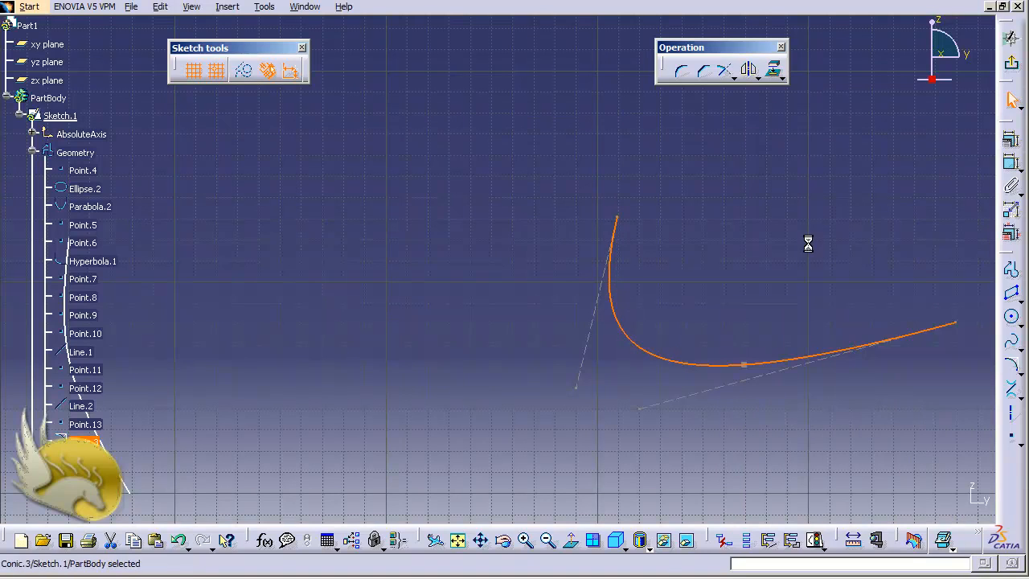